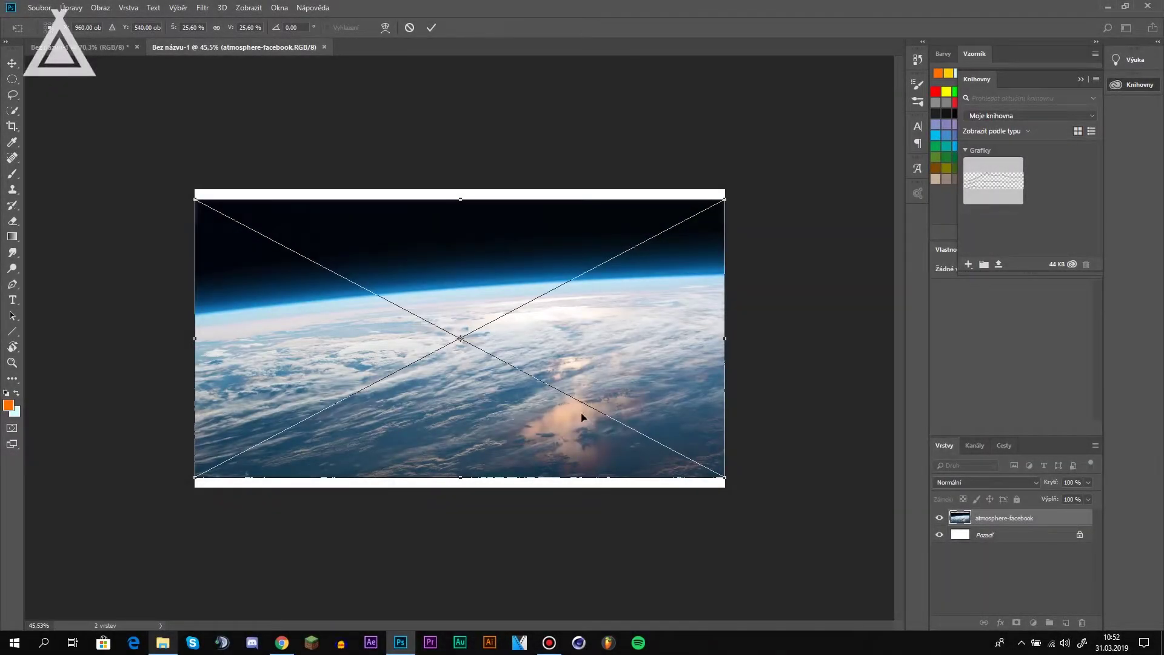
# - Scale the atmosphere-facebook Earth photo to cover the canvas edge to edge, then fit it on screen
pyautogui.moveTo(581, 417); pyautogui.dragTo(557, 400)
pyautogui.moveTo(700, 468); pyautogui.dragTo(741, 497)
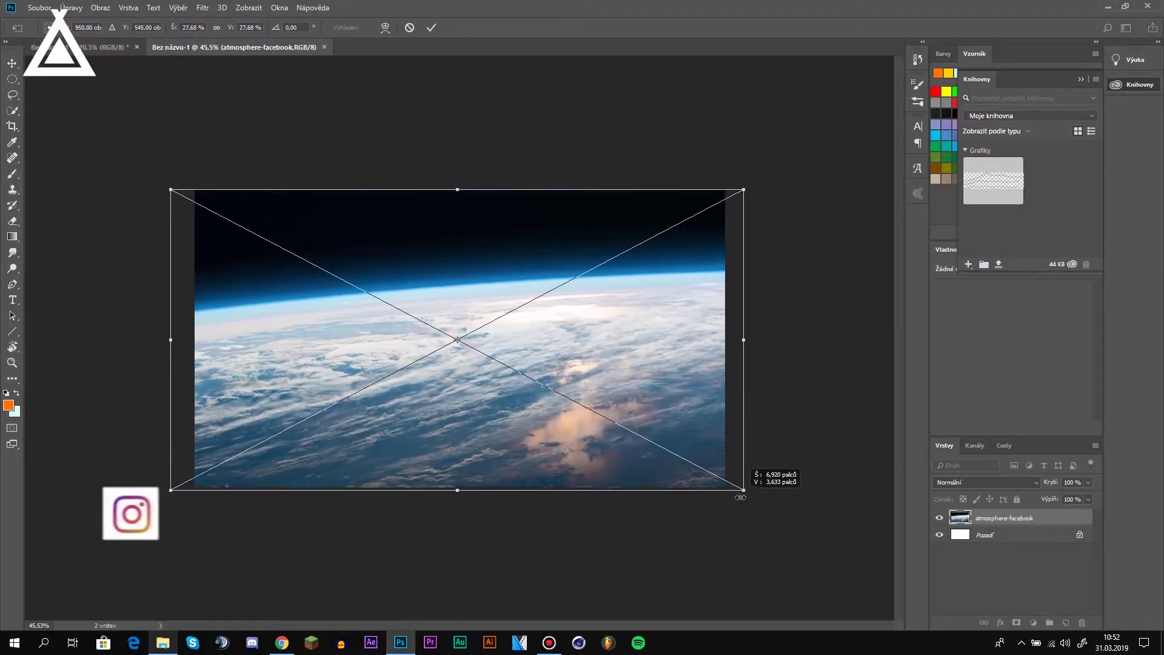
pyautogui.press('Return')
pyautogui.hotkey('ctrl', '0')
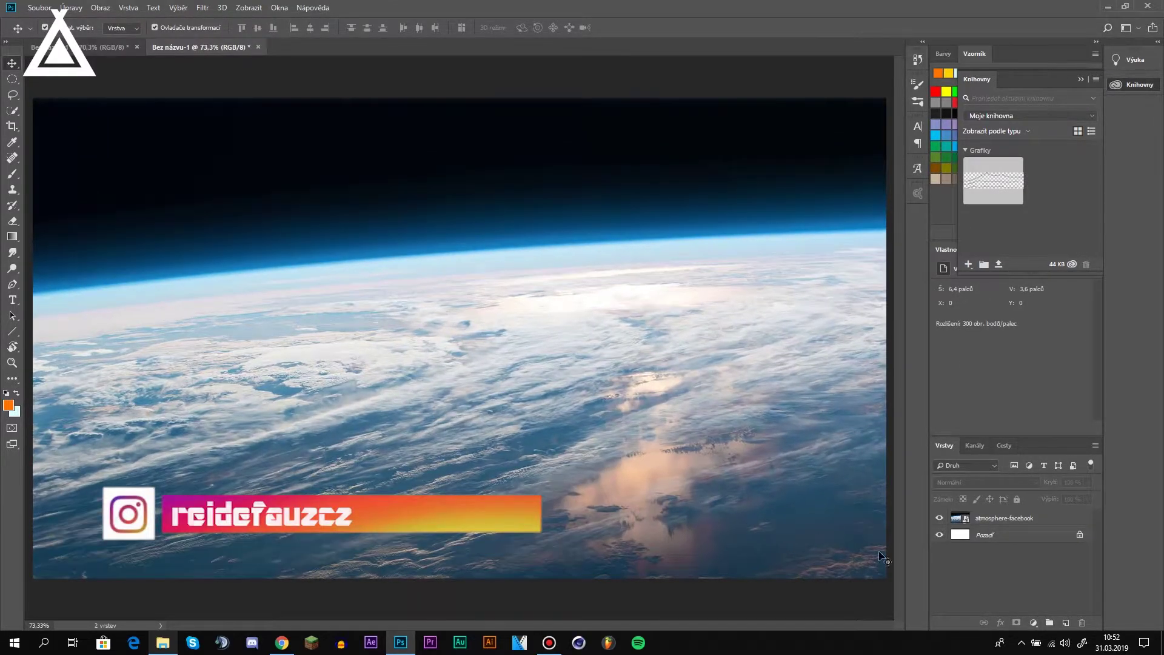
# - Add a tinted Black & White adjustment over the Earth layer, raising Red and adjusting Cyan
pyautogui.click(1006, 518)
pyautogui.click(1034, 623)
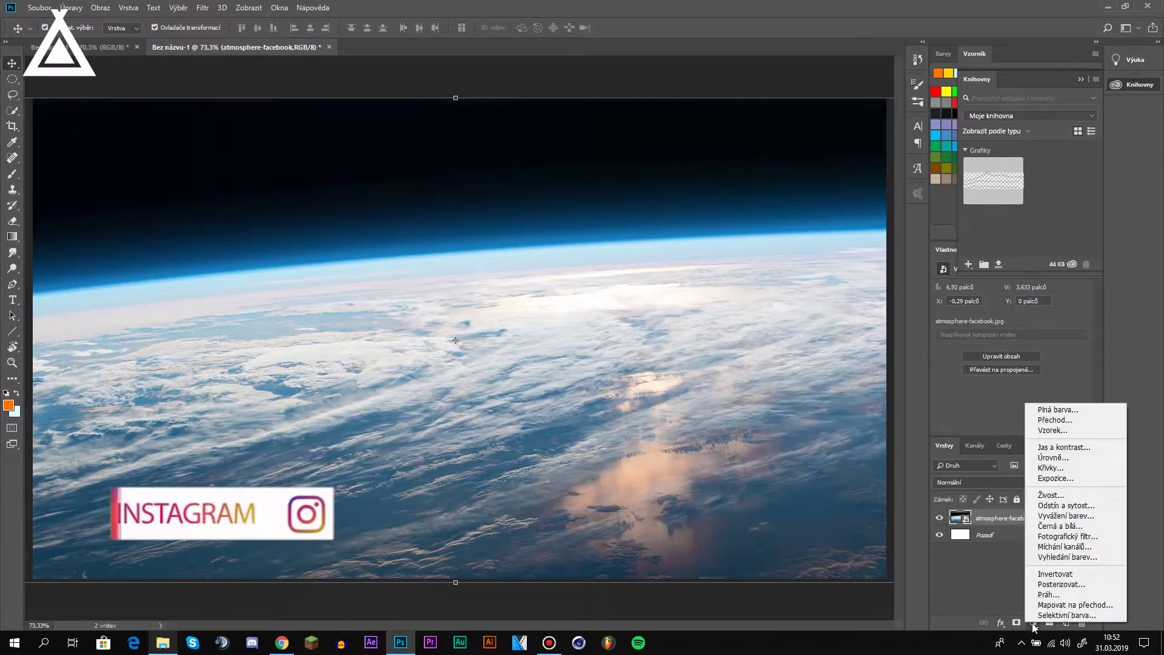
pyautogui.click(1060, 526)
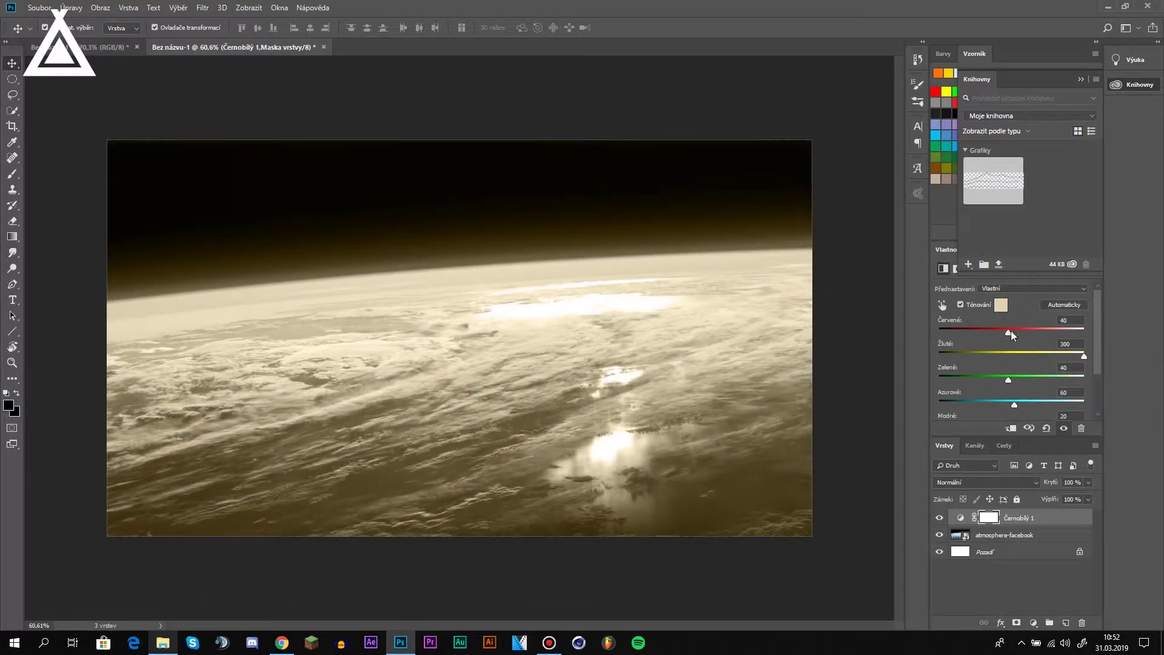
pyautogui.moveTo(1010, 331); pyautogui.dragTo(1082, 343)
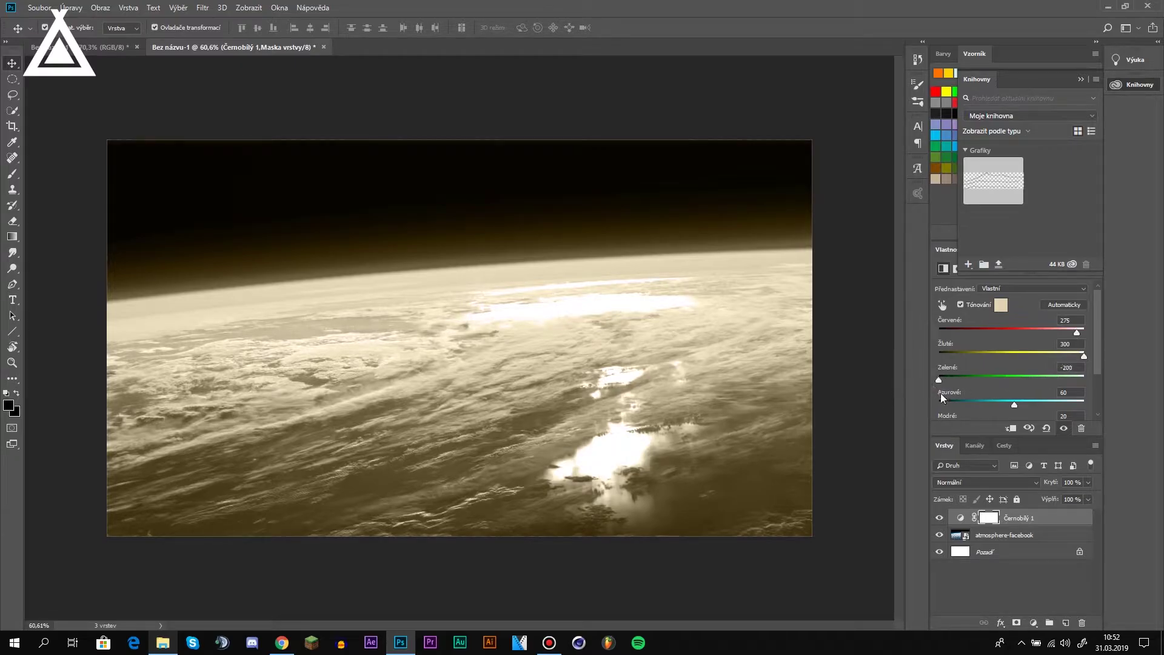
pyautogui.moveTo(1015, 403)
pyautogui.mouseDown()
pyautogui.moveTo(1058, 402)
pyautogui.moveTo(883, 436)
pyautogui.moveTo(1020, 441)
pyautogui.mouseUp()
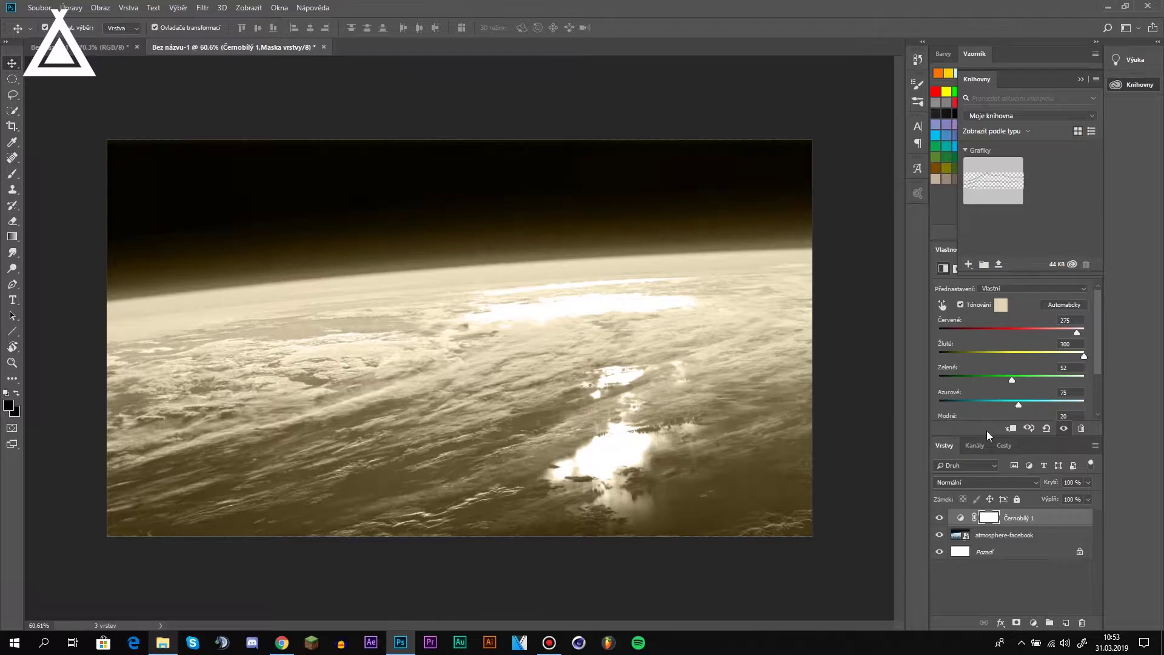
pyautogui.scroll(1, 455, 384)
pyautogui.click(1010, 583)
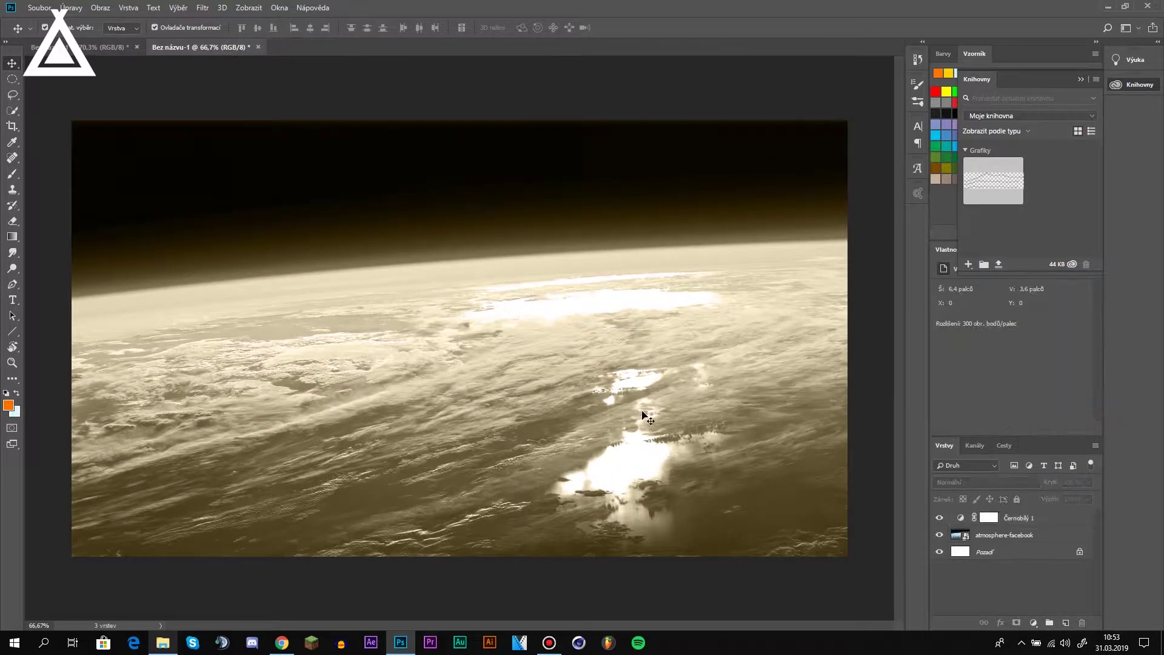
# - Place the clouds wall photo from the source folder onto the canvas
pyautogui.click(163, 643)
pyautogui.moveTo(447, 208)
pyautogui.mouseDown()
pyautogui.moveTo(484, 474)
pyautogui.moveTo(482, 414)
pyautogui.mouseUp()
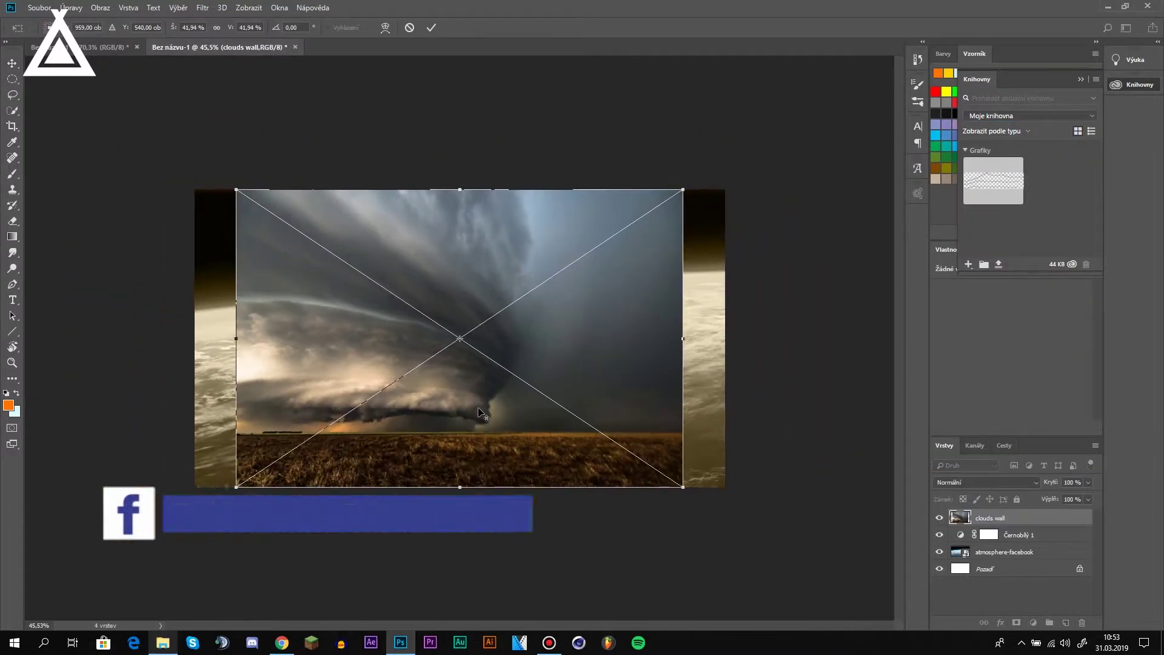
pyautogui.press('Return')
pyautogui.scroll(7, 404, 318)
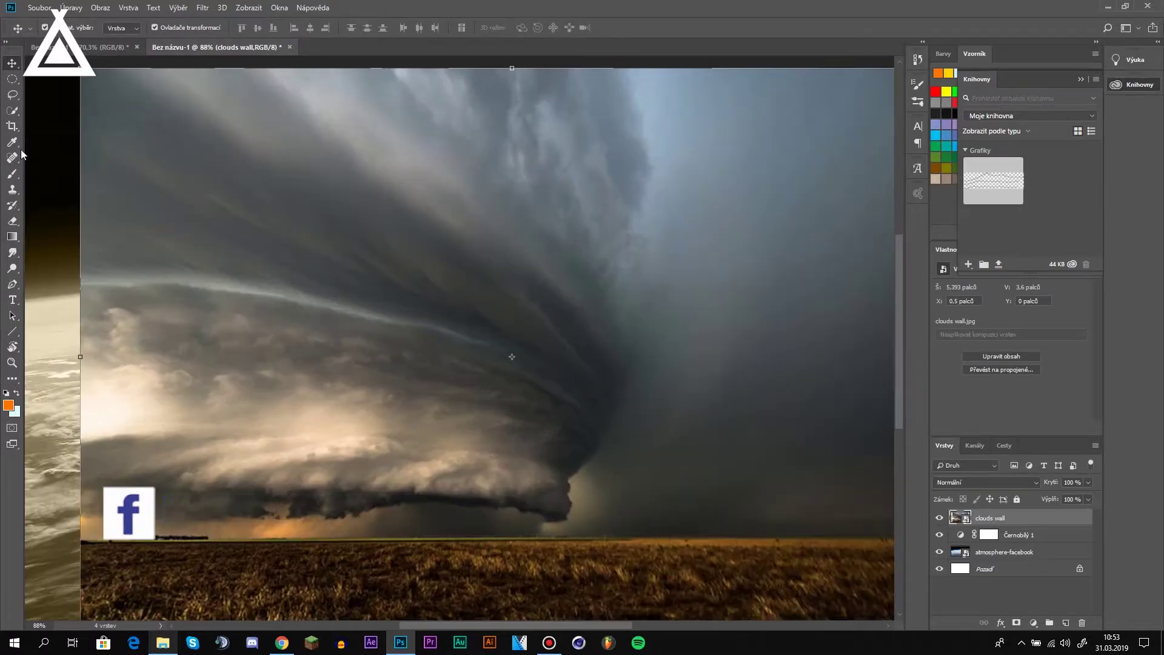
# - Rasterize the clouds wall layer, erase its edges with a soft Eraser, and shift it right and down
pyautogui.click(13, 221)
pyautogui.click(425, 303)
pyautogui.click(562, 322)
pyautogui.scroll(-5, 562, 323)
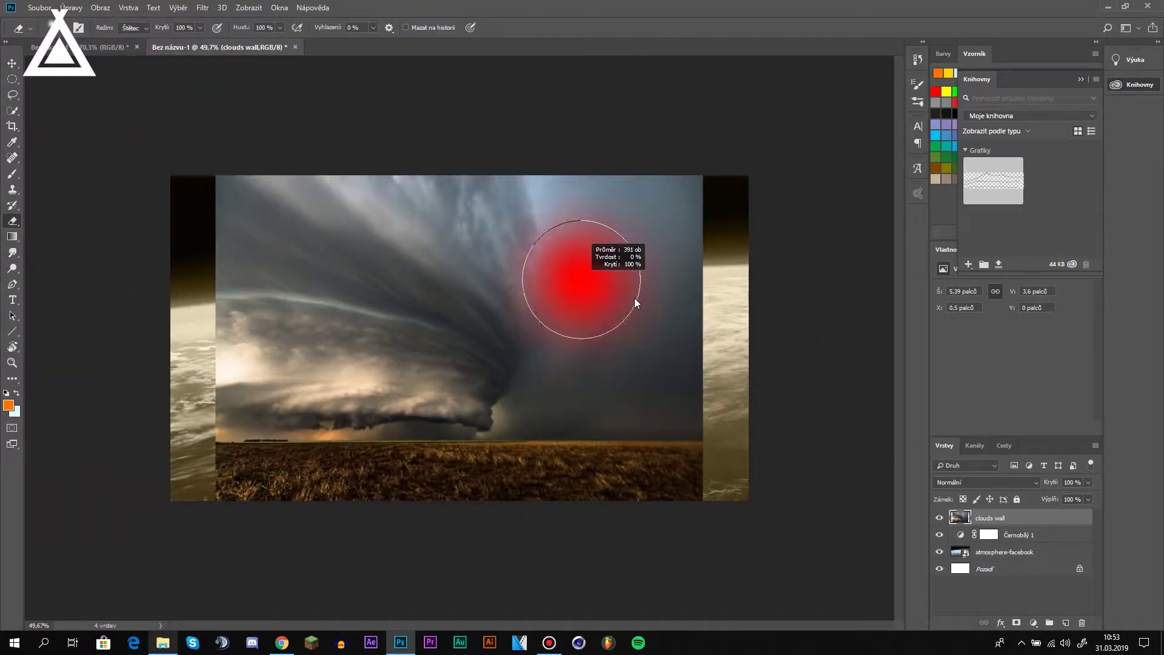
pyautogui.moveTo(591, 182)
pyautogui.mouseDown()
pyautogui.moveTo(593, 333)
pyautogui.moveTo(303, 499)
pyautogui.moveTo(348, 483)
pyautogui.moveTo(600, 503)
pyautogui.moveTo(702, 475)
pyautogui.moveTo(671, 138)
pyautogui.moveTo(640, 460)
pyautogui.mouseUp()
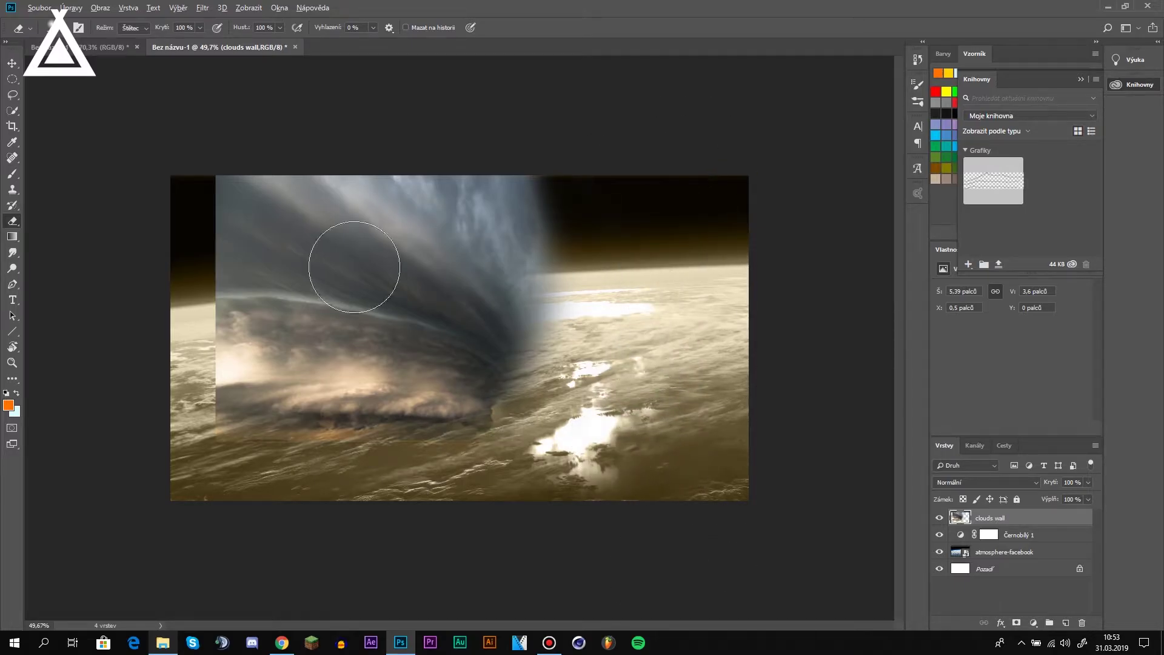
pyautogui.moveTo(354, 267)
pyautogui.mouseDown()
pyautogui.moveTo(247, 486)
pyautogui.moveTo(188, 143)
pyautogui.moveTo(457, 148)
pyautogui.moveTo(565, 331)
pyautogui.mouseUp()
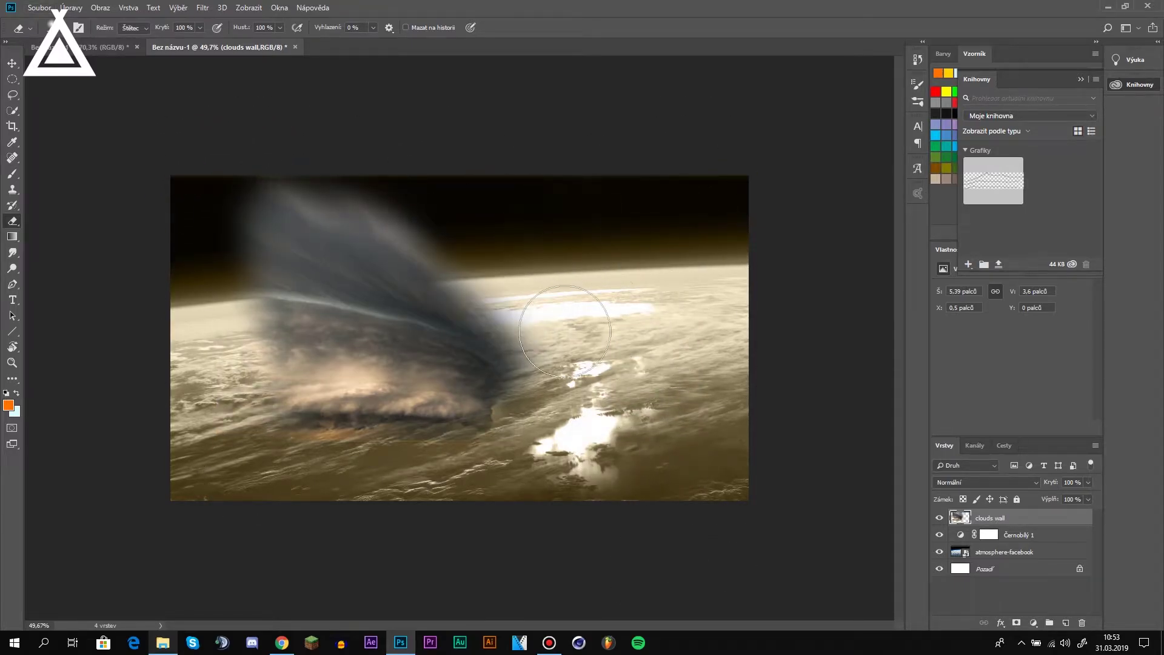
pyautogui.press('v')
pyautogui.moveTo(367, 393); pyautogui.dragTo(528, 433)
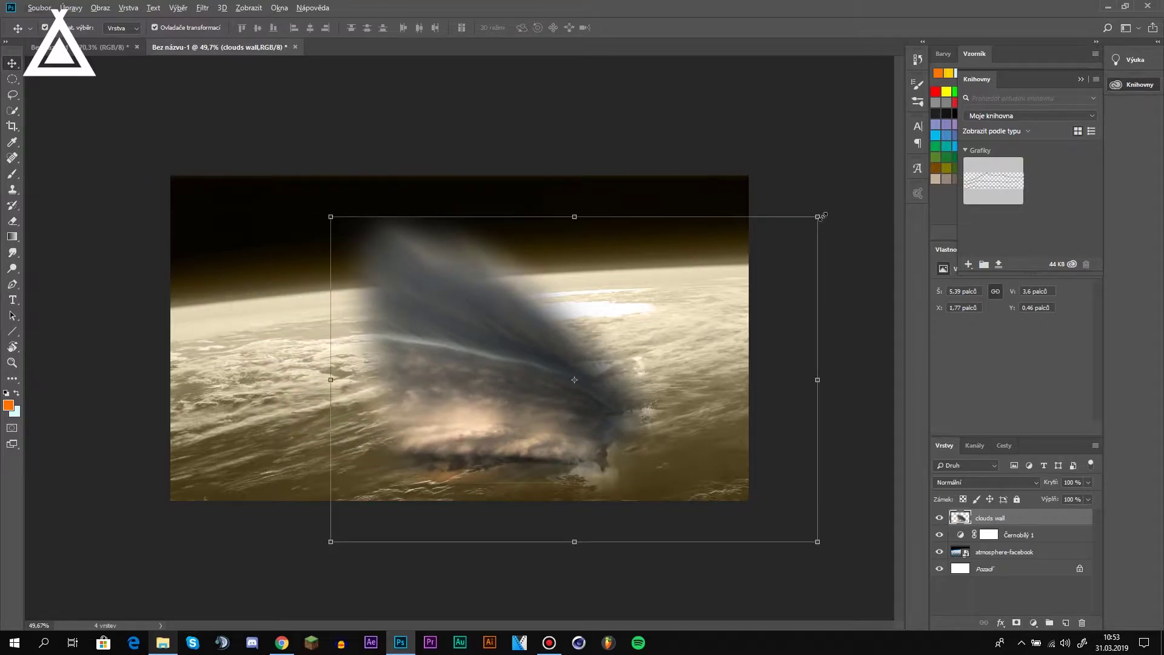
# - Shrink, flip, flatten and tilt the storm cloud onto the bright clouds along the horizon
pyautogui.moveTo(818, 216); pyautogui.dragTo(487, 393)
pyautogui.moveTo(457, 485); pyautogui.dragTo(694, 421)
pyautogui.moveTo(565, 420); pyautogui.dragTo(273, 443)
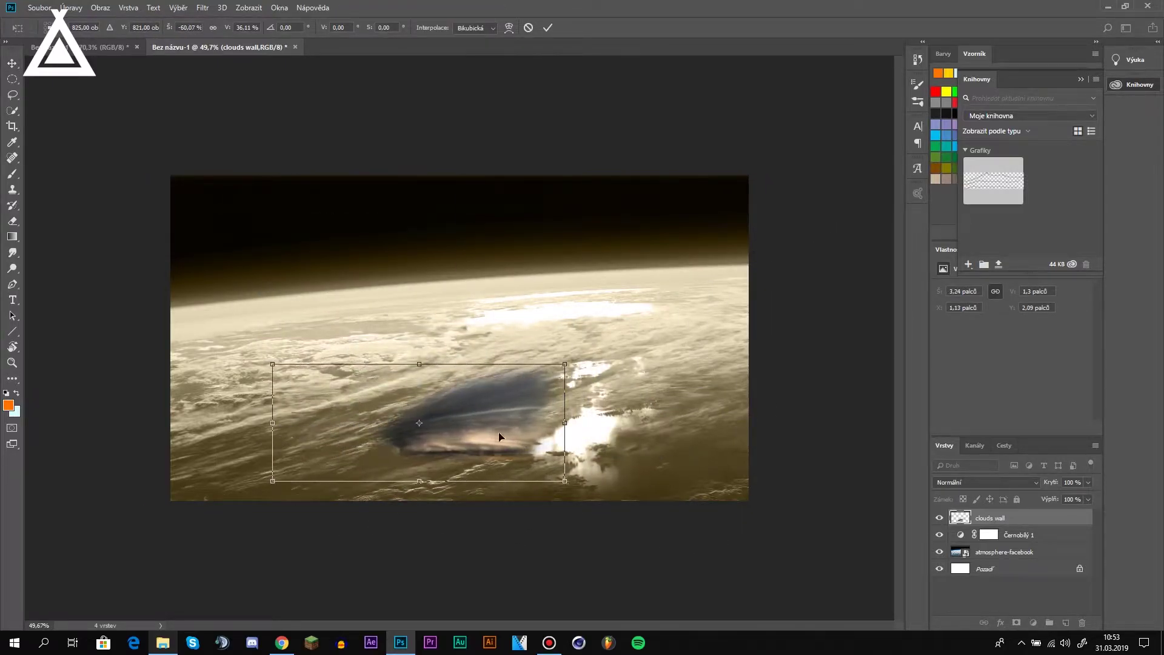
pyautogui.moveTo(507, 442); pyautogui.dragTo(614, 450)
pyautogui.moveTo(379, 489)
pyautogui.mouseDown()
pyautogui.moveTo(422, 484)
pyautogui.moveTo(466, 454)
pyautogui.mouseUp()
pyautogui.moveTo(627, 413); pyautogui.dragTo(605, 434)
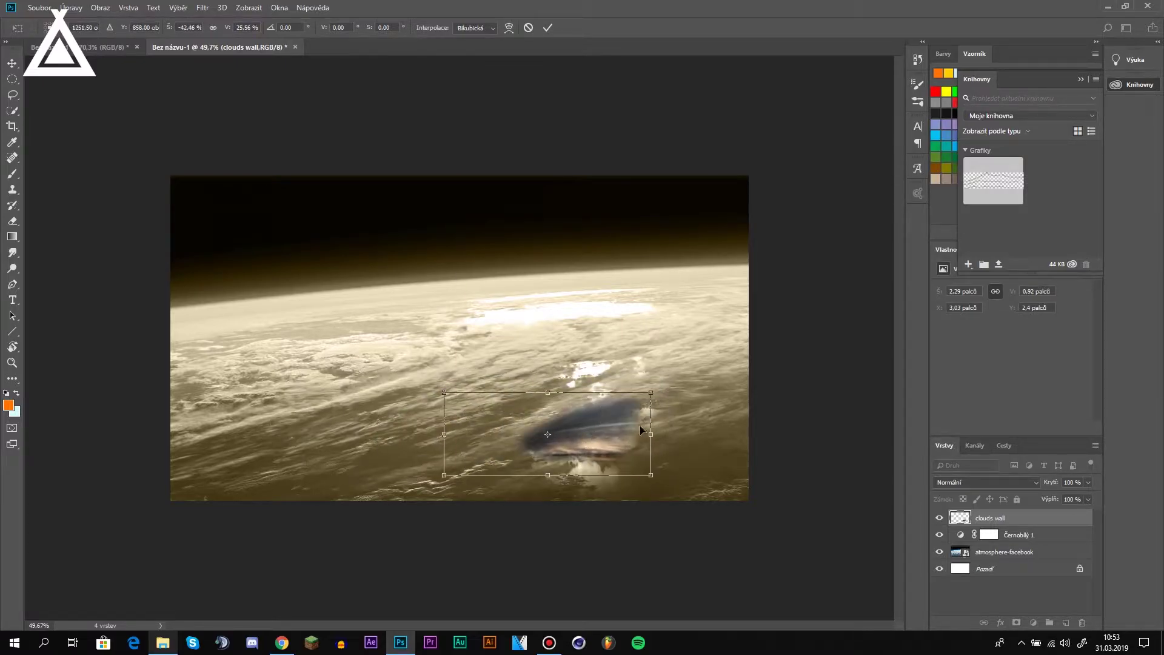
pyautogui.moveTo(656, 384); pyautogui.dragTo(644, 357)
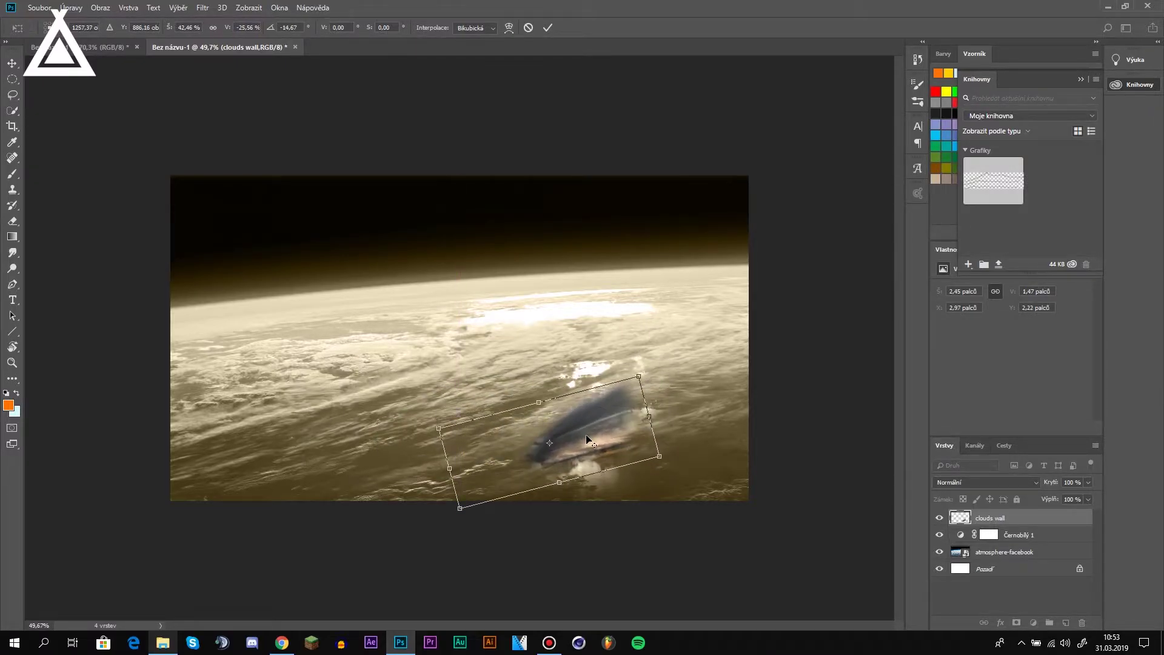
pyautogui.scroll(2, 628, 459)
pyautogui.moveTo(631, 462); pyautogui.dragTo(627, 466)
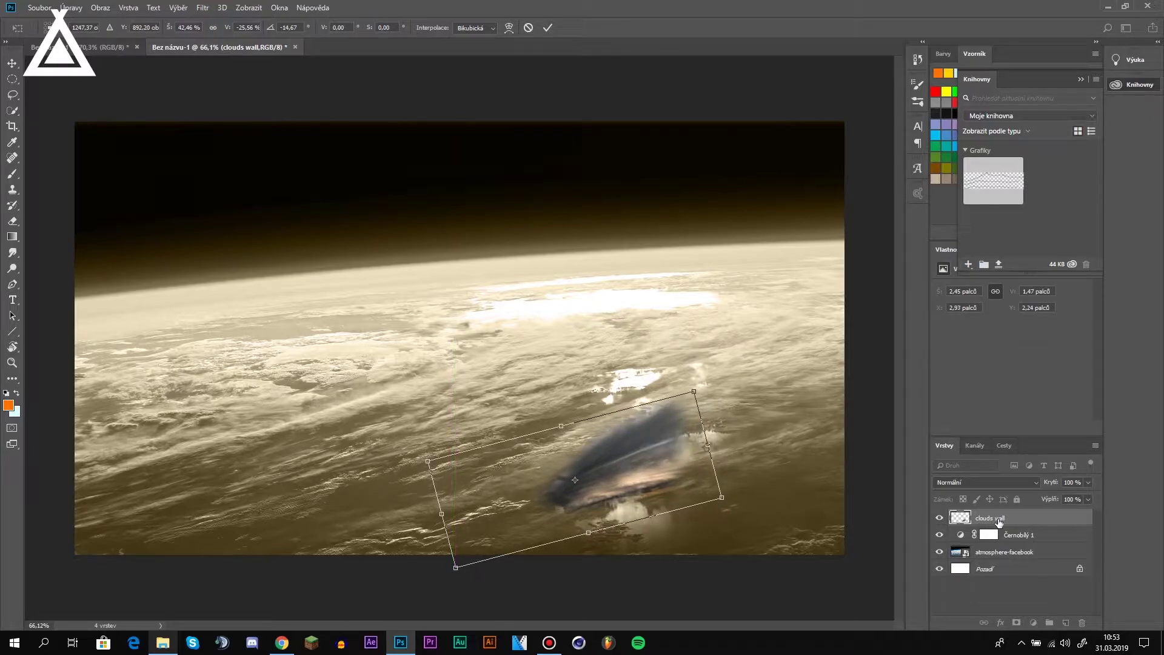
# - Move the Black & White adjustment above the clouds wall layer so the storm cloud turns sepia
pyautogui.moveTo(1011, 535); pyautogui.dragTo(1007, 538)
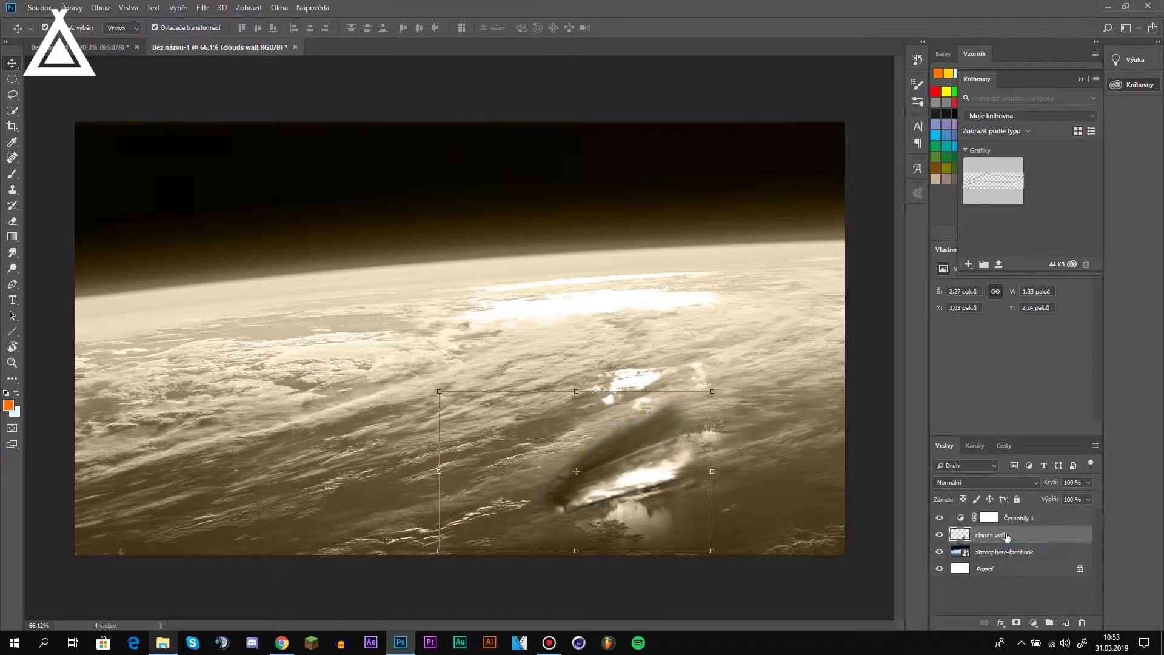
pyautogui.scroll(-2, 459, 339)
pyautogui.click(412, 140)
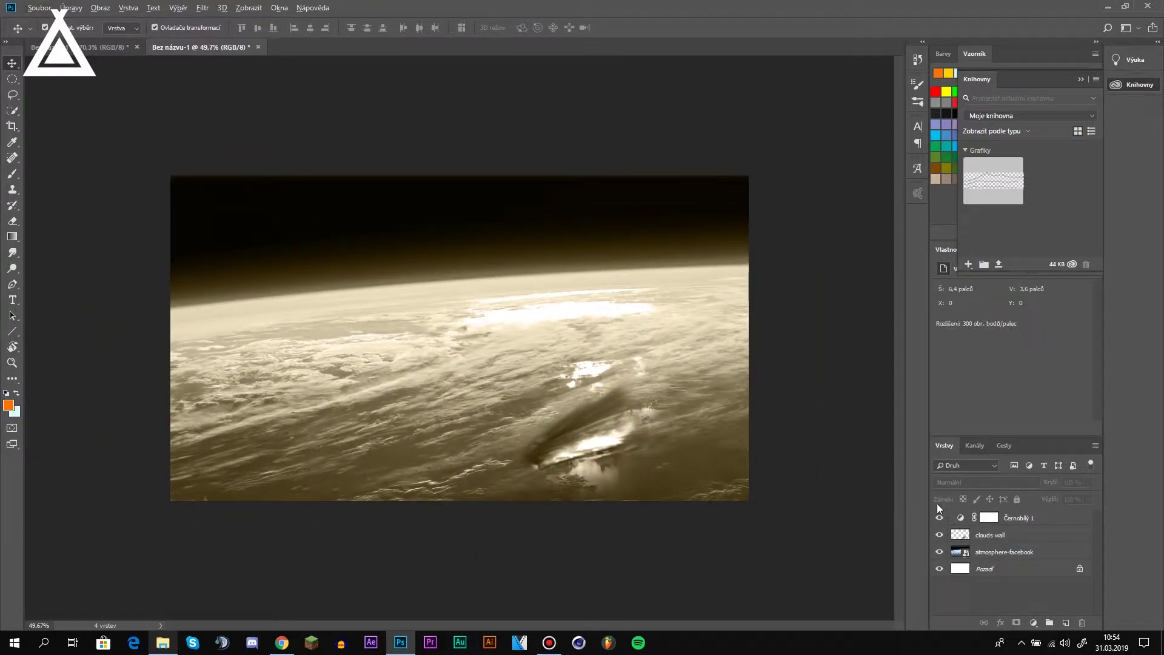
# - Shrink the storm cloud further, shift it up-left and rotate it about 11° clockwise
pyautogui.click(991, 535)
pyautogui.hotkey('ctrl', 't')
pyautogui.scroll(2, 460, 339)
pyautogui.moveTo(433, 393); pyautogui.dragTo(527, 427)
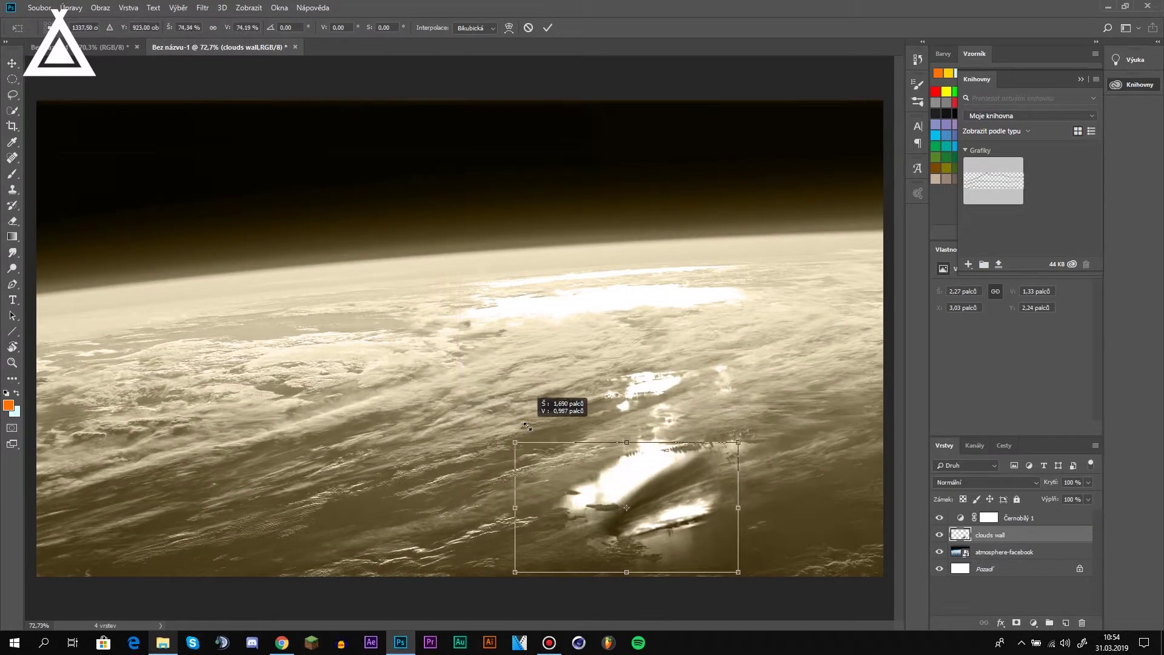
pyautogui.moveTo(677, 506); pyautogui.dragTo(654, 478)
pyautogui.moveTo(720, 402); pyautogui.dragTo(735, 429)
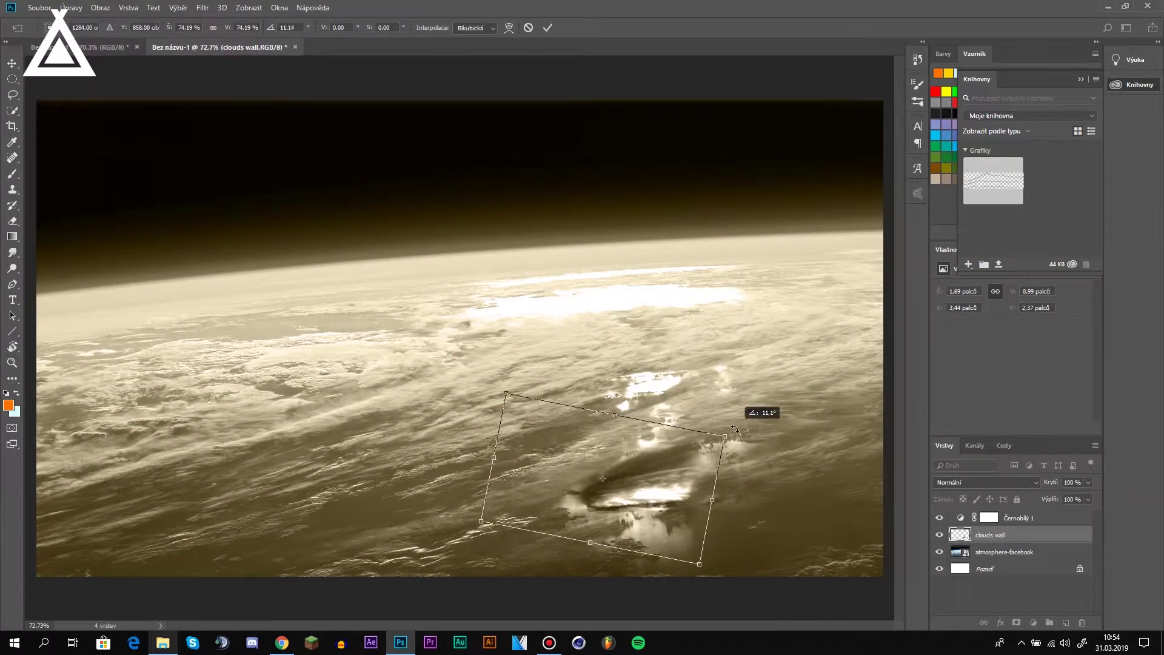
pyautogui.press('Return')
pyautogui.click(595, 390)
# - Place the cassini image and move its layer above the Black & White adjustment
pyautogui.scroll(-2, 595, 390)
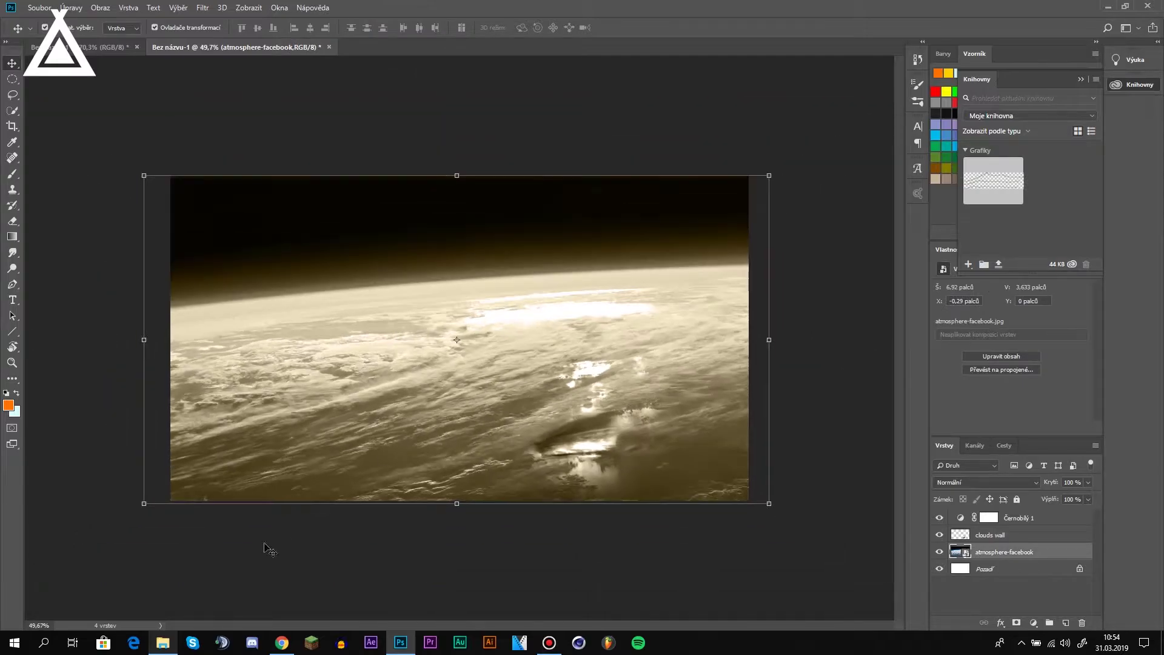
pyautogui.click(163, 643)
pyautogui.moveTo(376, 463); pyautogui.dragTo(388, 485)
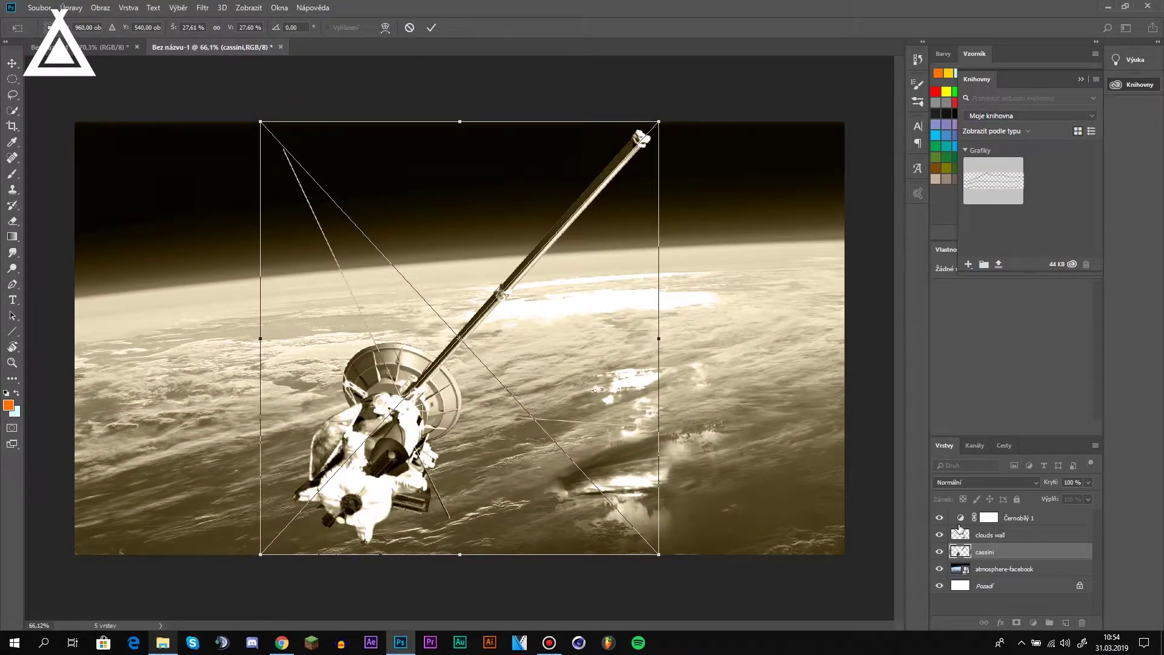
pyautogui.press('Return')
pyautogui.moveTo(996, 515); pyautogui.dragTo(996, 513)
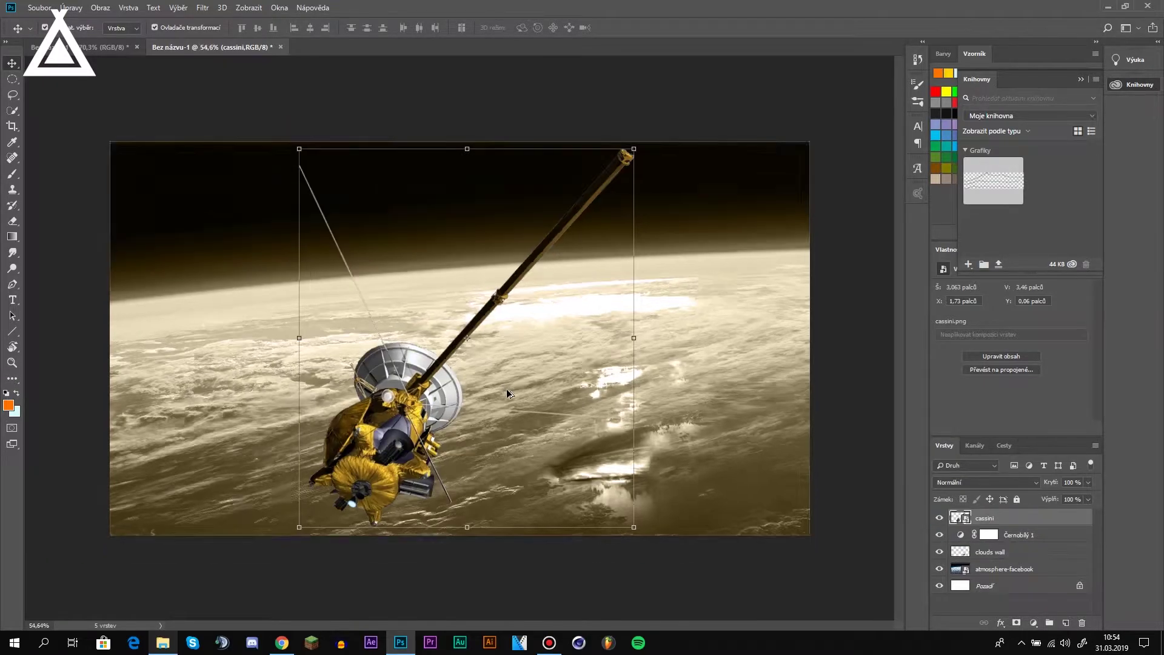
# - Scale the Cassini probe down and position it above the horizon near the image centre
pyautogui.scroll(-2, 507, 388)
pyautogui.hotkey('ctrl', 't')
pyautogui.moveTo(583, 198)
pyautogui.mouseDown()
pyautogui.moveTo(583, 228)
pyautogui.moveTo(470, 355)
pyautogui.mouseUp()
pyautogui.moveTo(437, 430); pyautogui.dragTo(476, 379)
pyautogui.hotkey('ctrl', '+')
pyautogui.scroll(2, 436, 393)
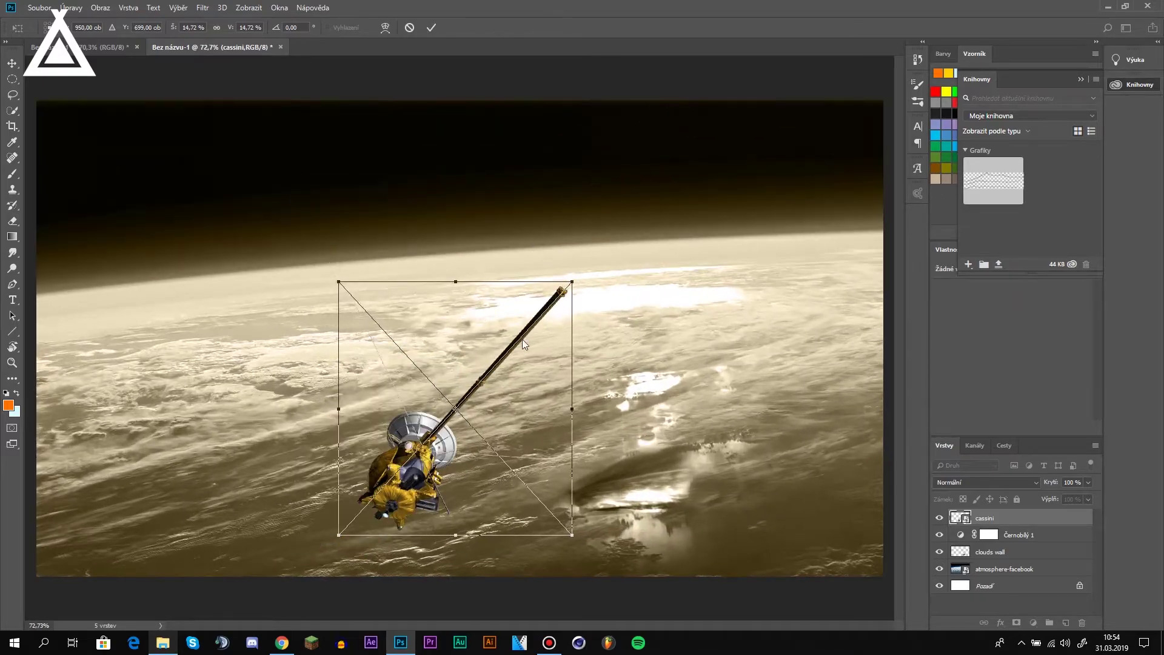
pyautogui.moveTo(573, 282); pyautogui.dragTo(595, 255)
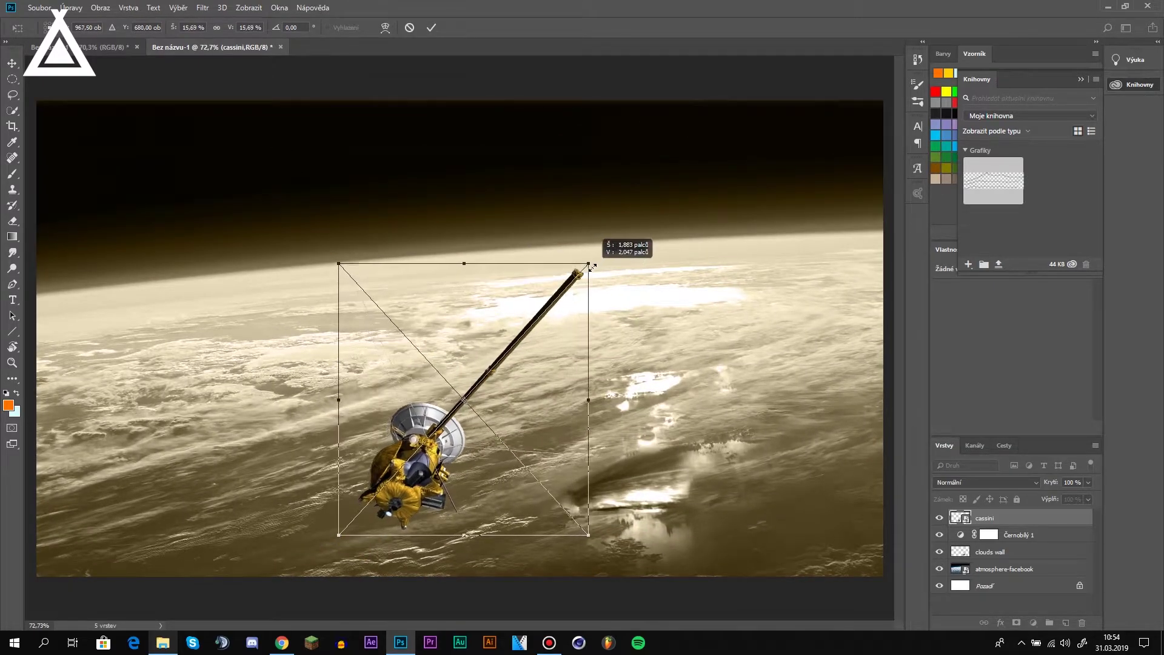
pyautogui.moveTo(540, 362); pyautogui.dragTo(537, 367)
pyautogui.press('Return')
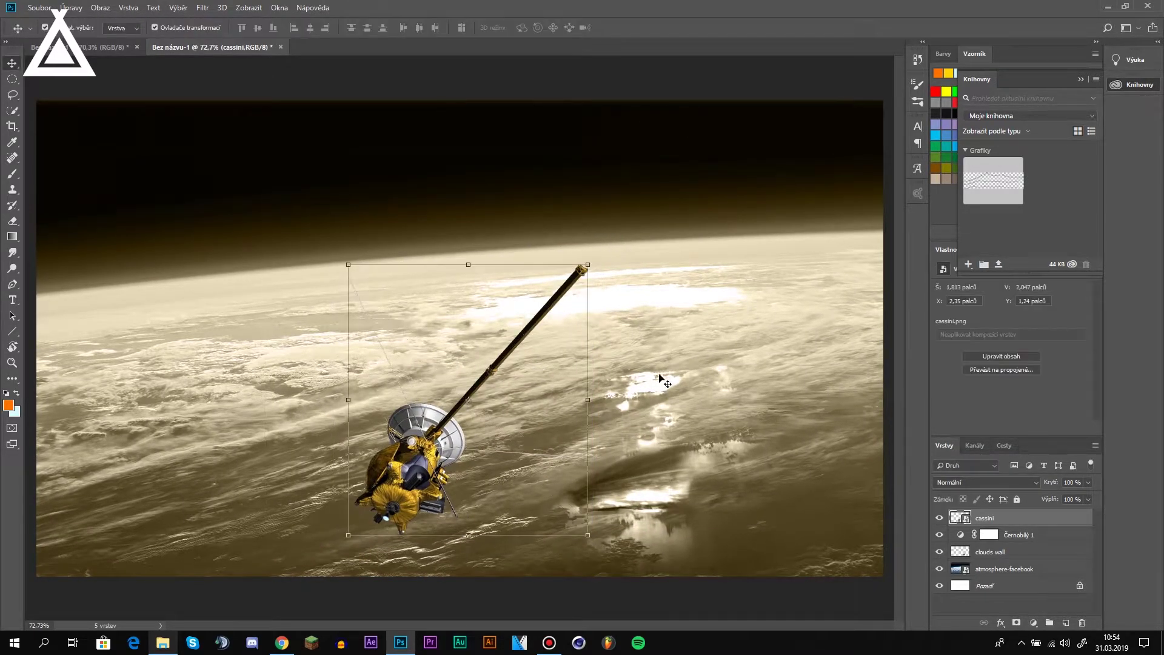
# - Select the Earth horizon layer and open the source images folder
pyautogui.keyDown('ctrl'); pyautogui.click(508, 373); pyautogui.keyUp('ctrl')
pyautogui.scroll(-1, 506, 380)
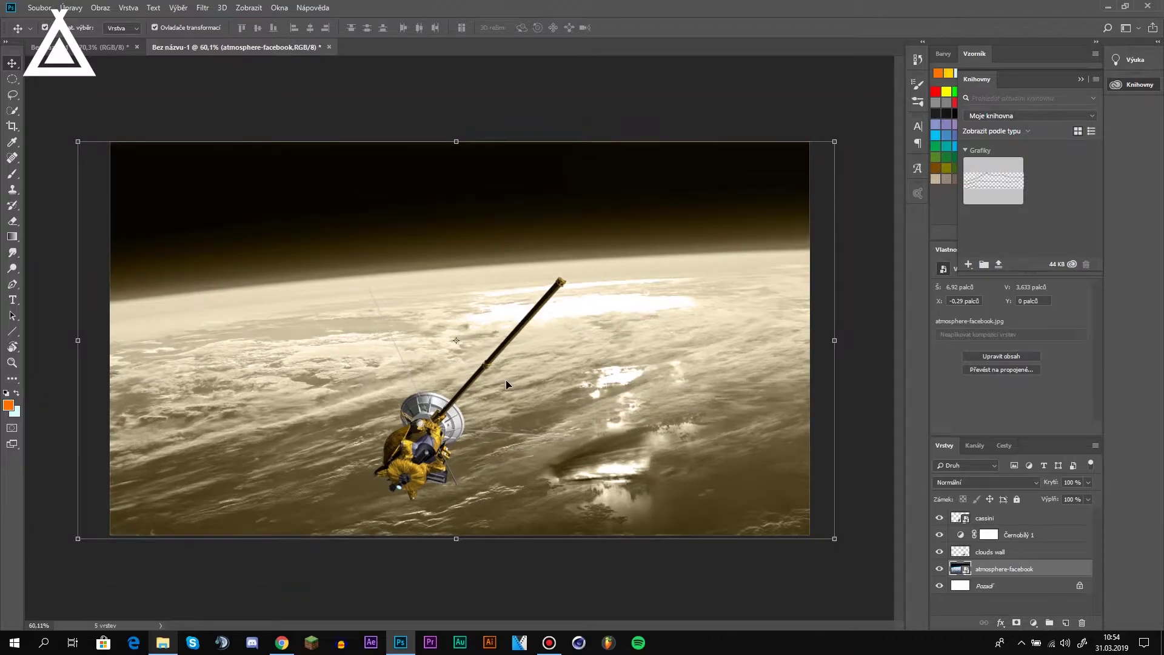
pyautogui.click(163, 643)
# - Place the saturn ring image, scaled up to about 421% and positioned over the scene
pyautogui.moveTo(969, 212); pyautogui.dragTo(598, 531)
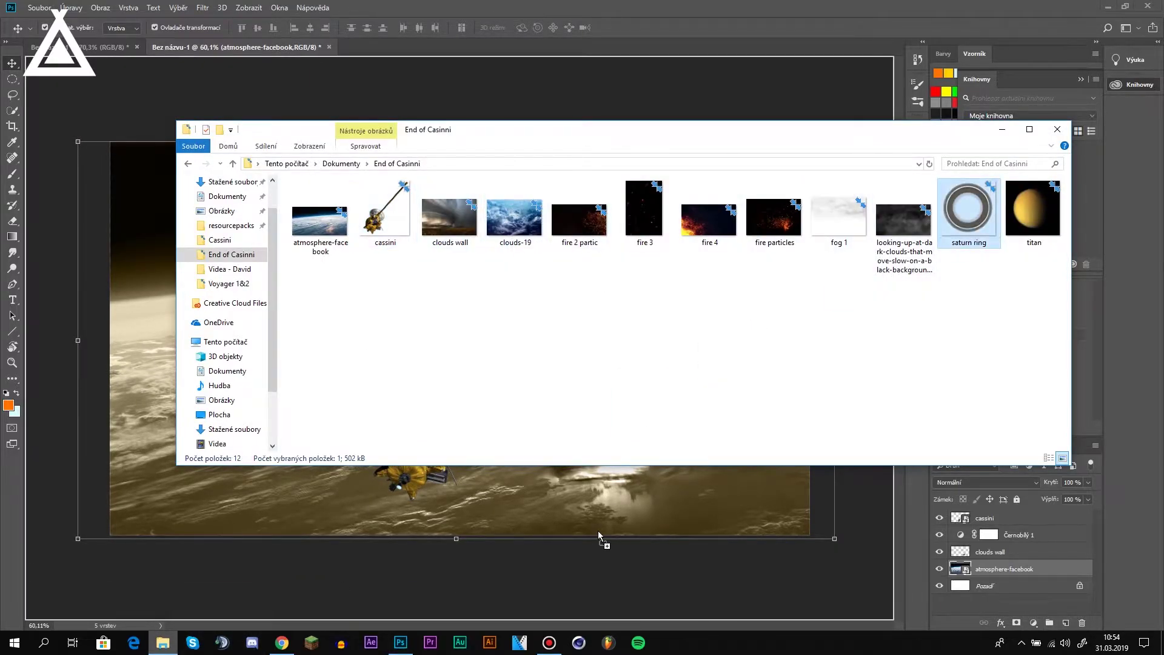
pyautogui.scroll(-7, 541, 393)
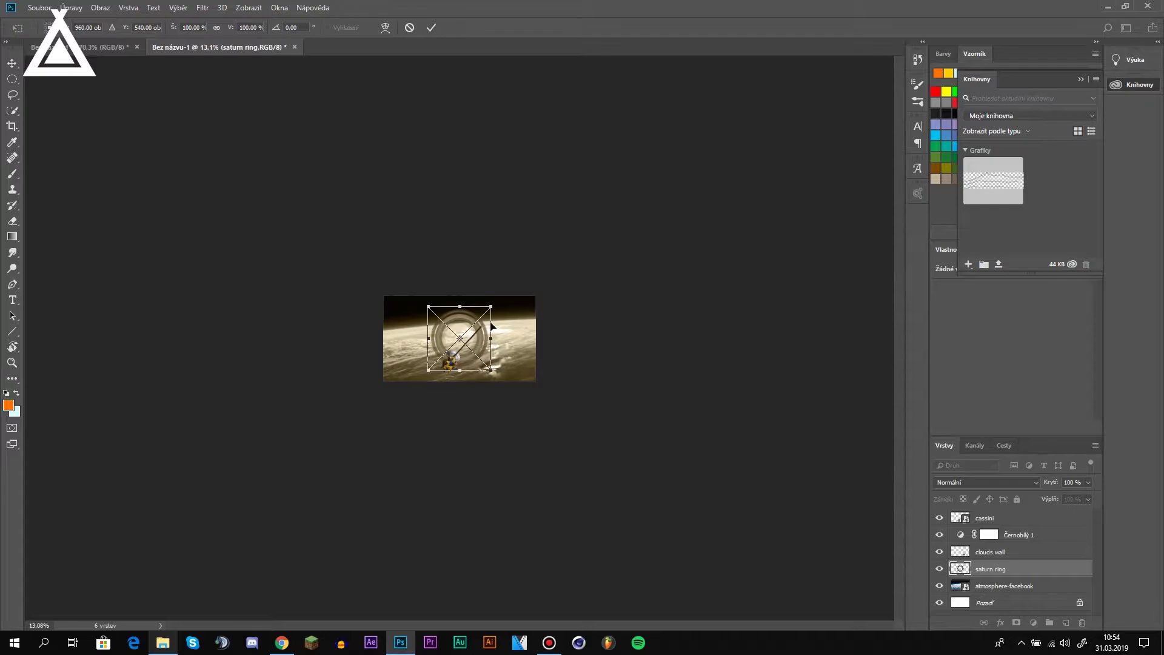
pyautogui.moveTo(542, 397); pyautogui.dragTo(702, 558)
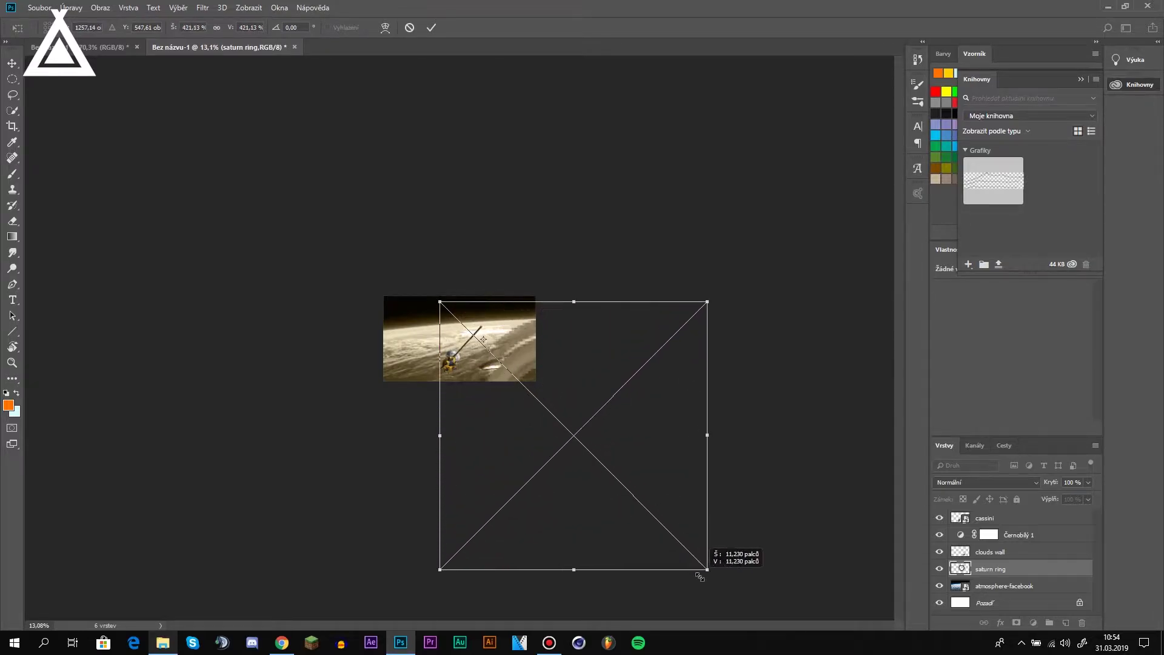
pyautogui.moveTo(613, 389); pyautogui.dragTo(635, 336)
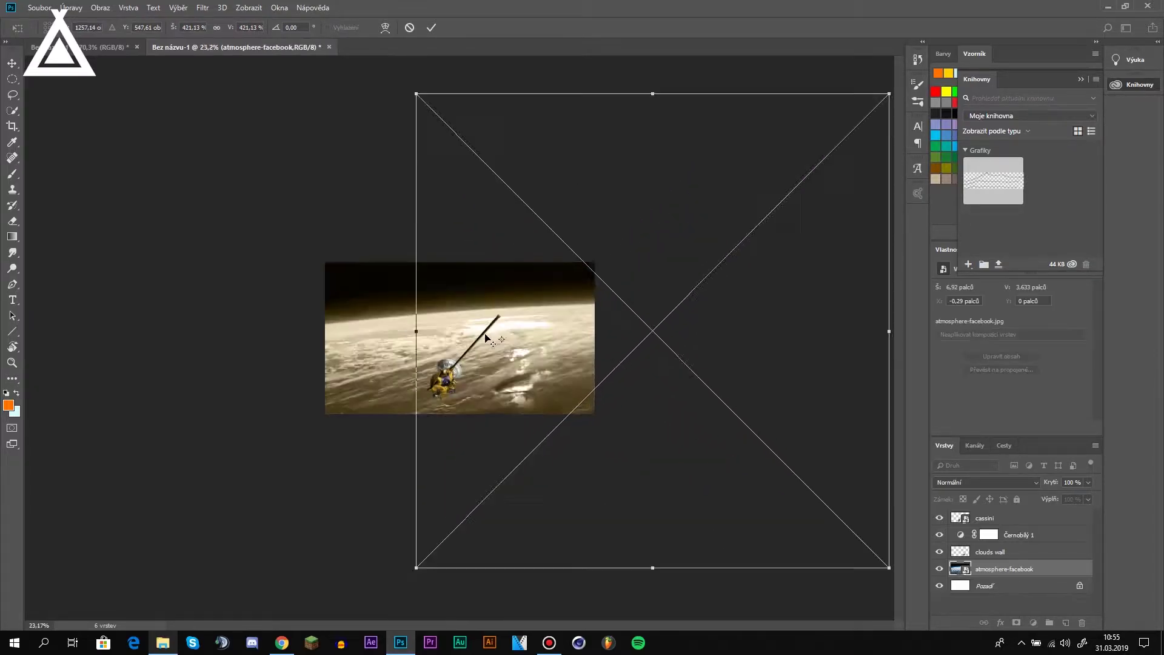
pyautogui.scroll(7, 460, 338)
pyautogui.press('Return')
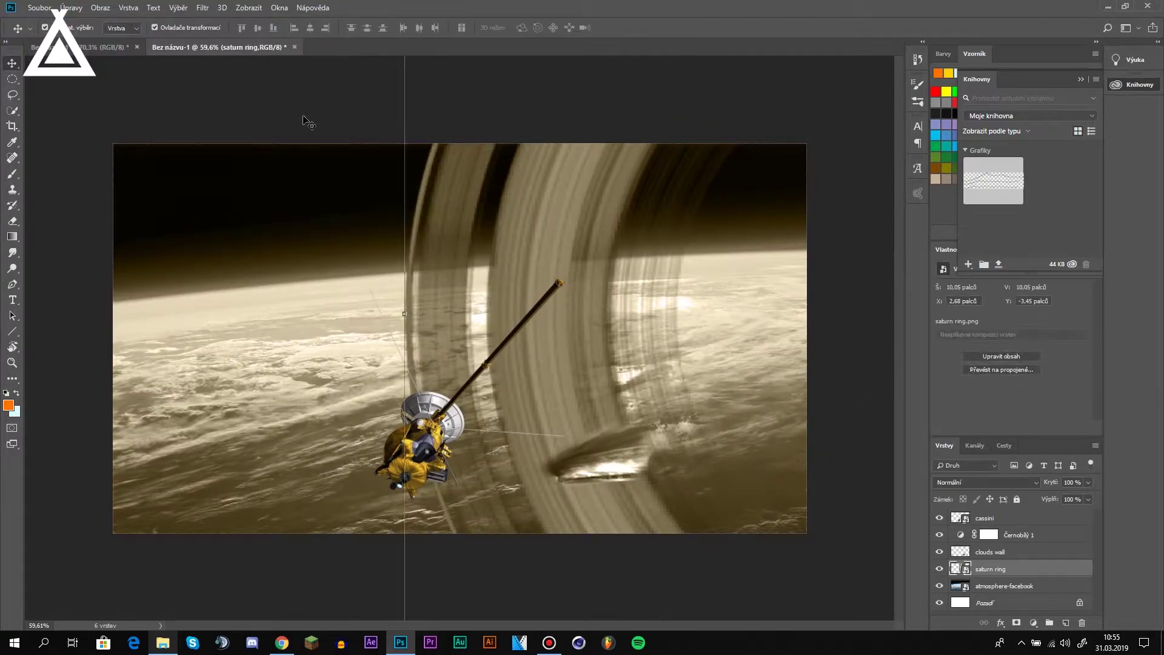
# - Rasterize the ring layer and erase everything below the horizon with a large Eraser brush
pyautogui.click(12, 221)
pyautogui.click(419, 324)
pyautogui.press('Return')
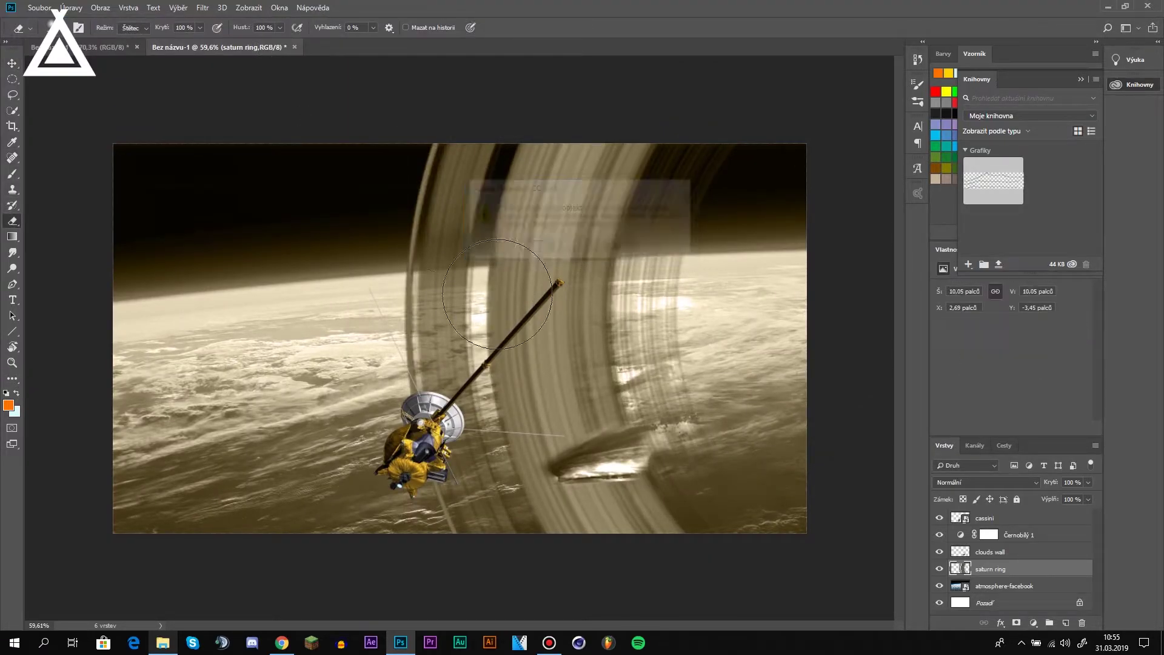
pyautogui.moveTo(297, 305); pyautogui.dragTo(537, 488)
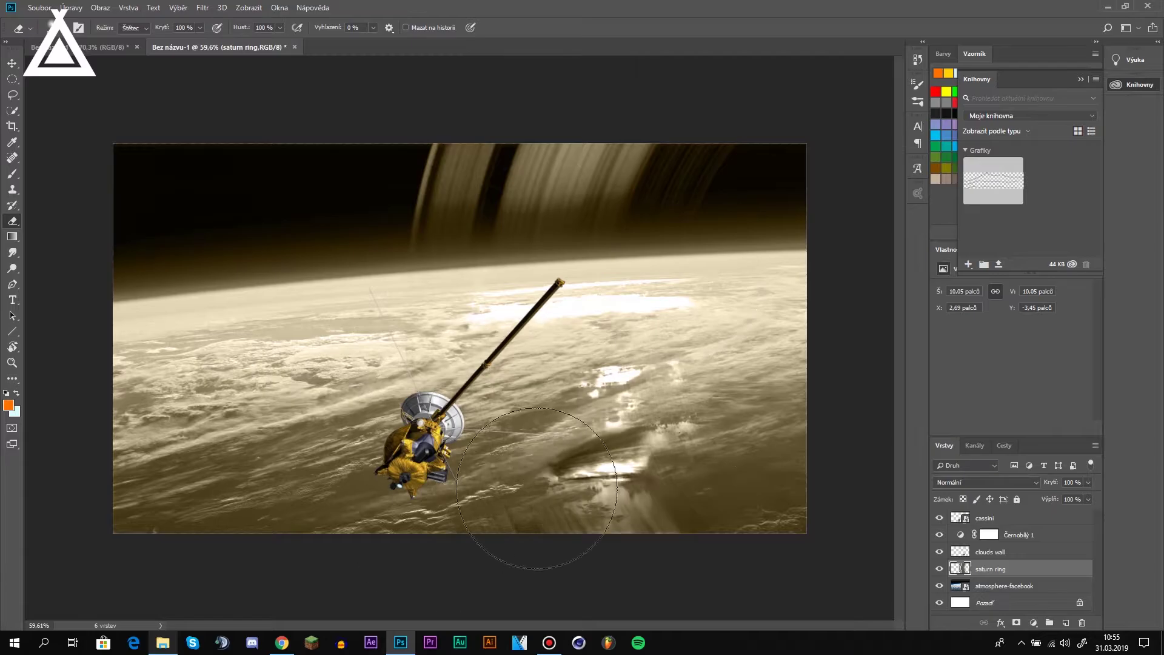
pyautogui.scroll(-5, 466, 414)
pyautogui.scroll(5, 735, 387)
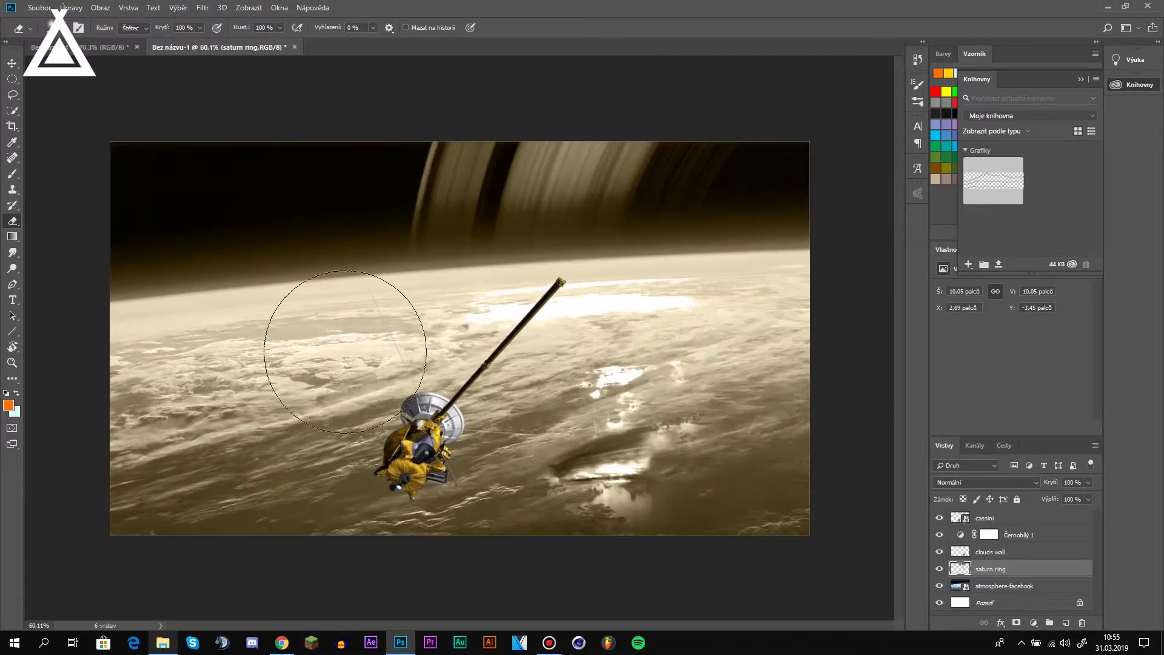
pyautogui.click(13, 63)
pyautogui.click(163, 642)
# - Place the titan image, mirrored horizontally and scaled small, in the top-left sky
pyautogui.moveTo(1033, 208); pyautogui.dragTo(476, 502)
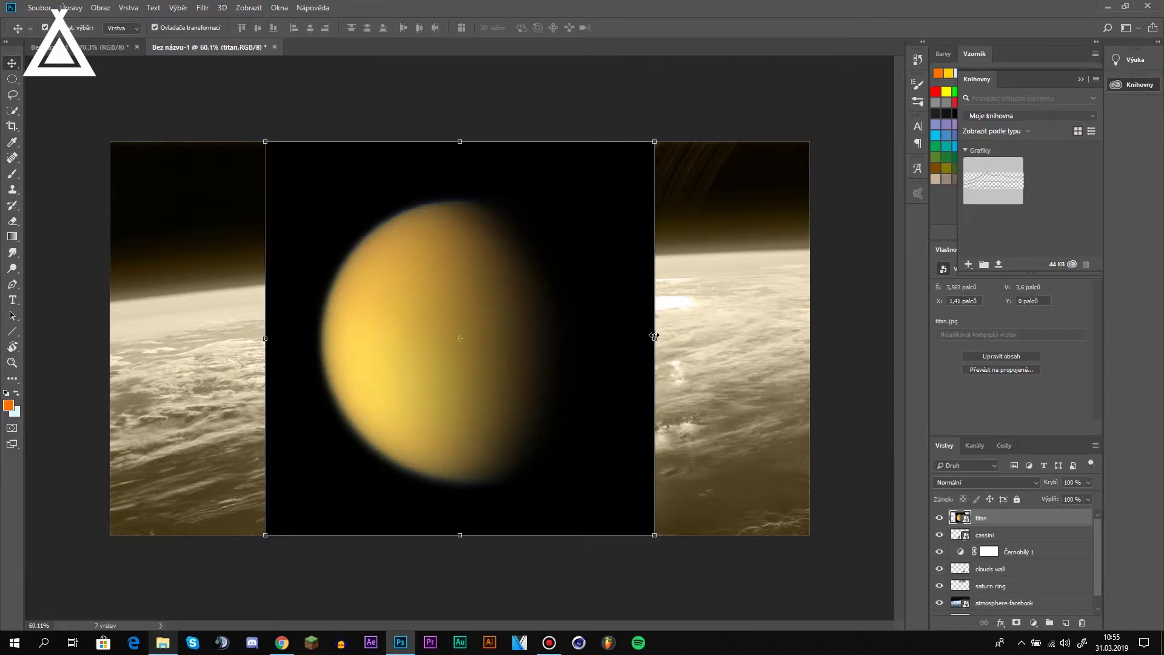
pyautogui.moveTo(655, 338); pyautogui.dragTo(92, 344)
pyautogui.scroll(-3, 250, 357)
pyautogui.moveTo(339, 462); pyautogui.dragTo(211, 334)
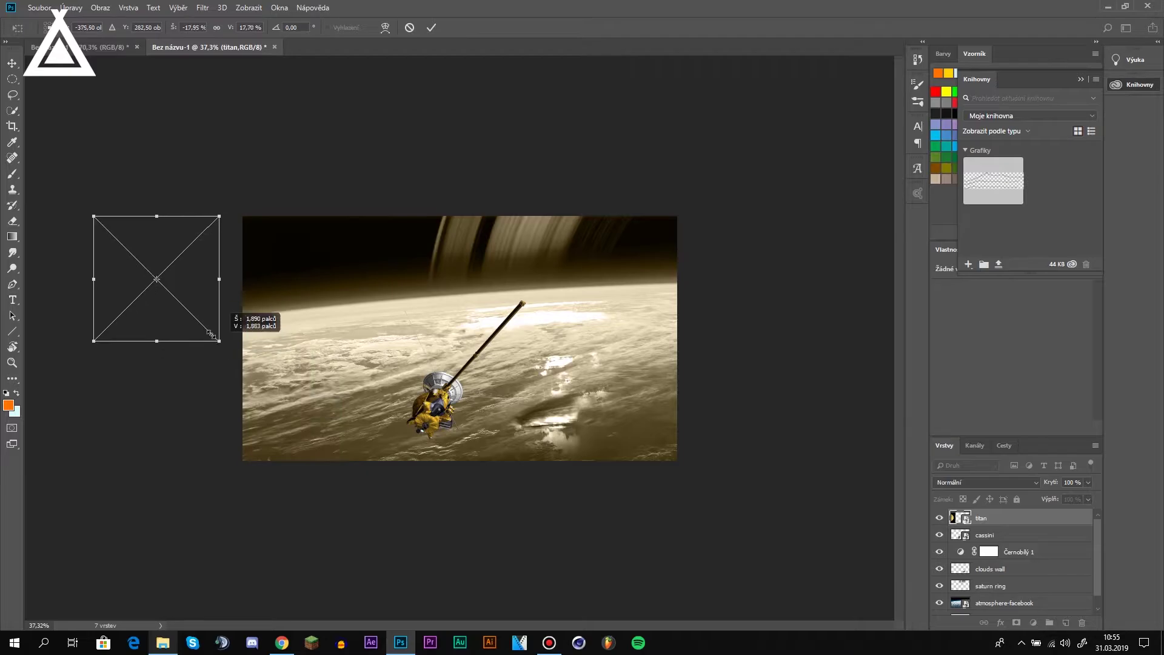
pyautogui.moveTo(157, 294); pyautogui.dragTo(304, 274)
pyautogui.scroll(3, 280, 275)
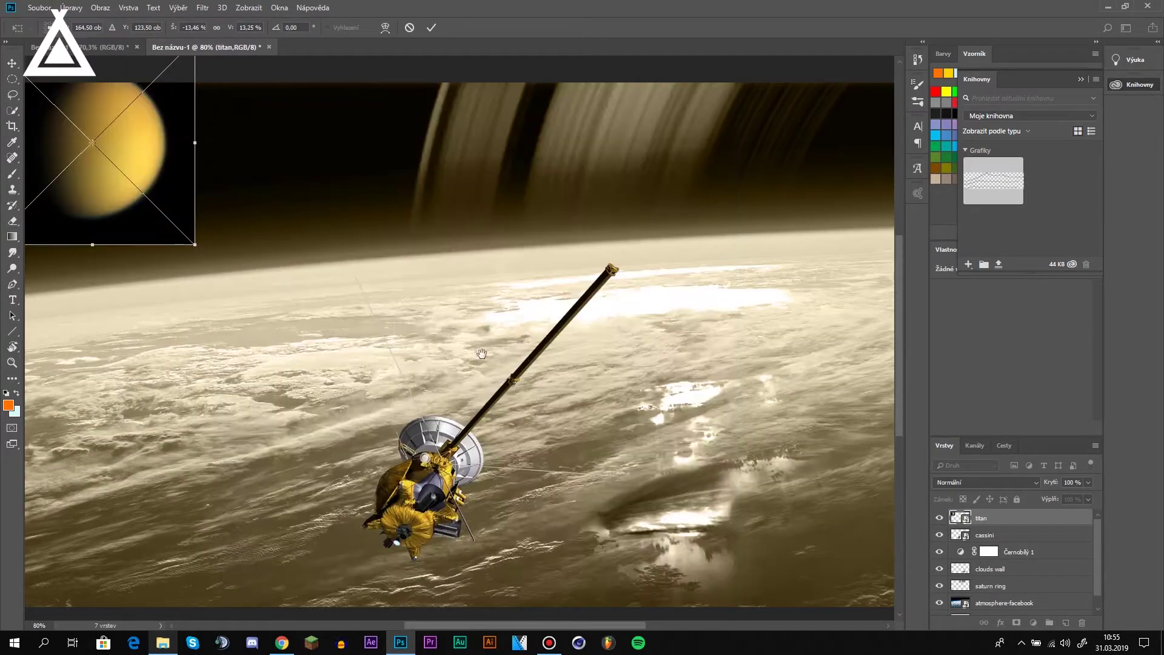
pyautogui.scroll(1, 299, 272)
pyautogui.moveTo(358, 319); pyautogui.dragTo(383, 340)
pyautogui.moveTo(320, 249); pyautogui.dragTo(334, 272)
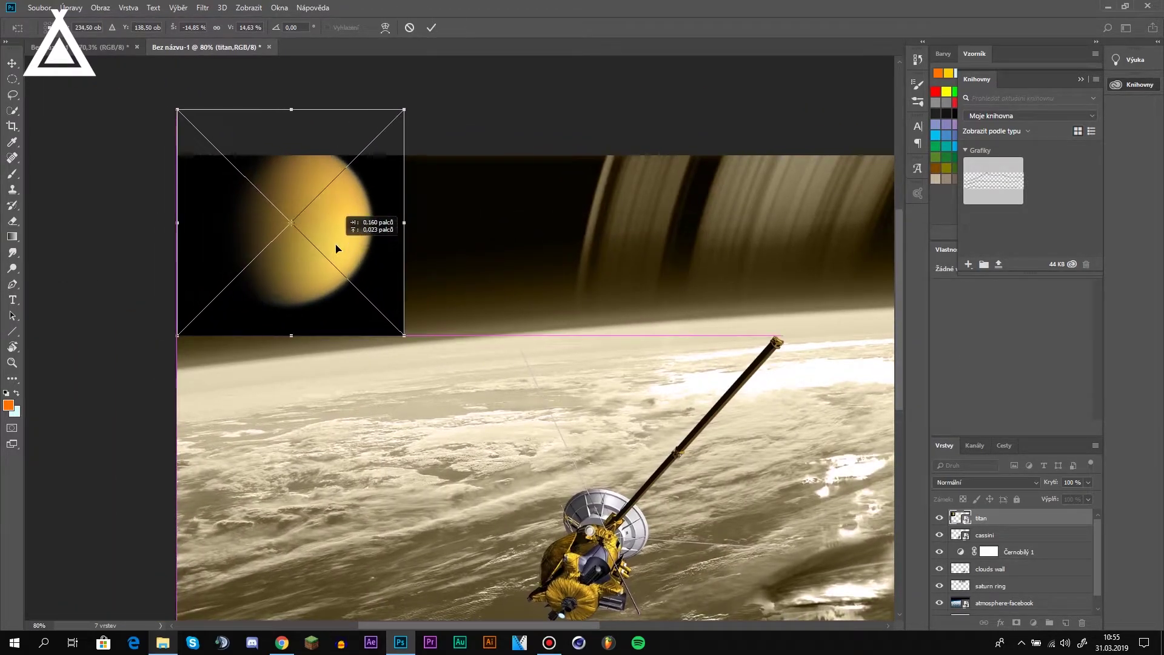
pyautogui.press('Return')
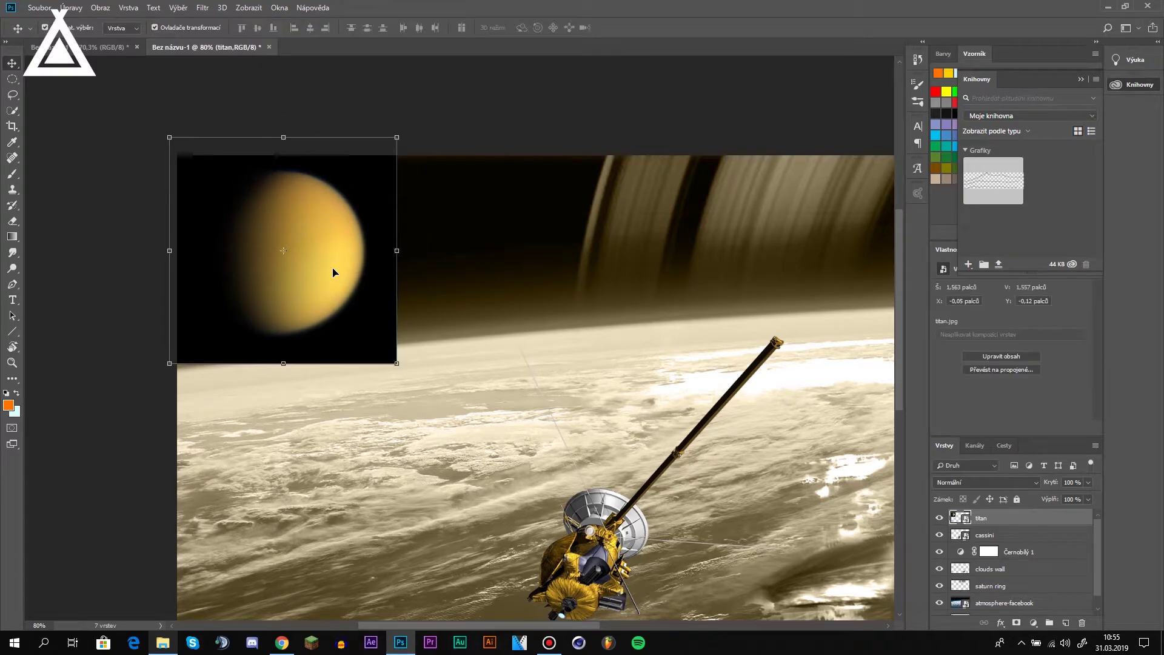
# - Rasterize the titan layer and erase its black square background with a larger Eraser
pyautogui.click(411, 352)
pyautogui.press('Return')
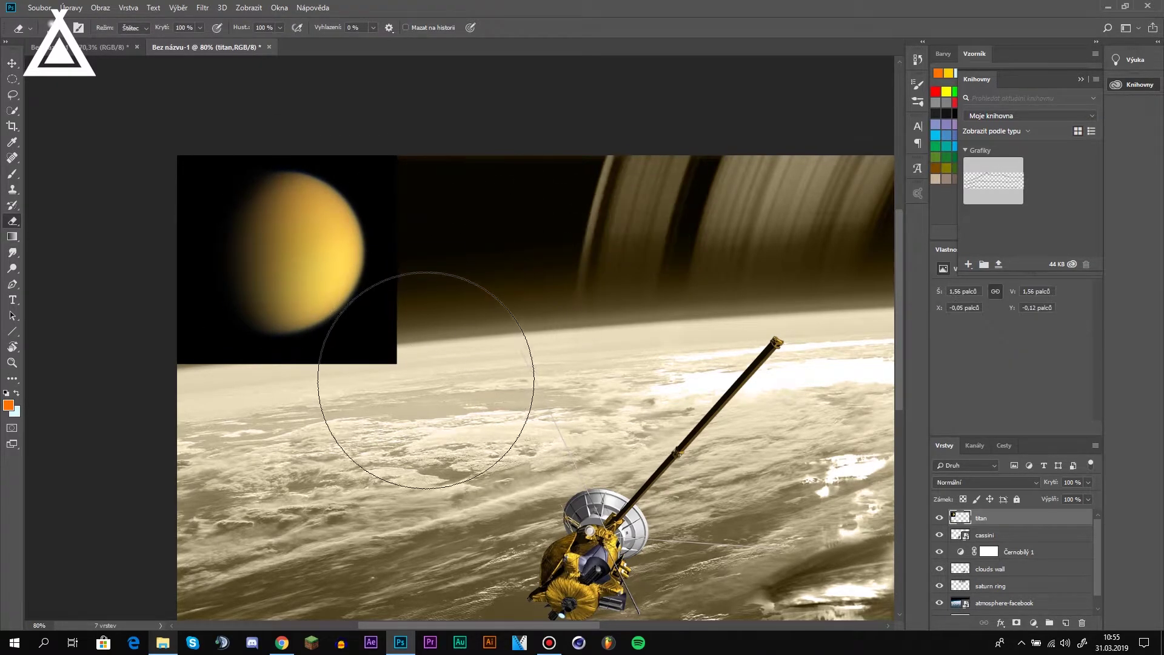
pyautogui.moveTo(428, 384)
pyautogui.mouseDown()
pyautogui.moveTo(520, 416)
pyautogui.moveTo(175, 494)
pyautogui.mouseUp()
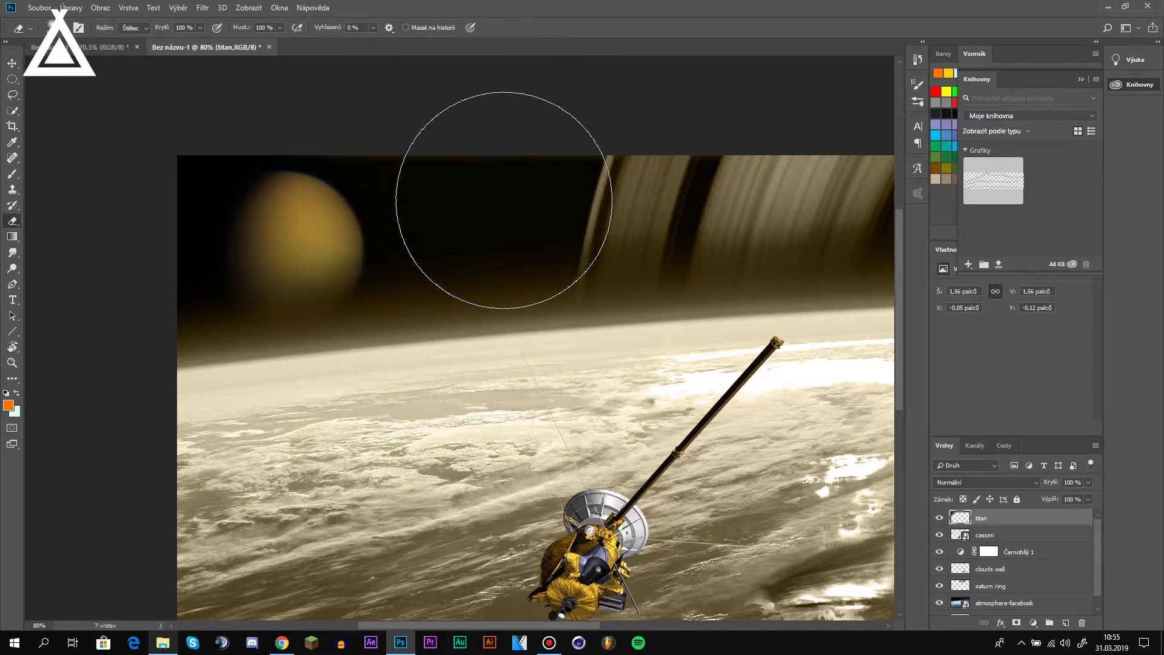
pyautogui.scroll(-3, 576, 364)
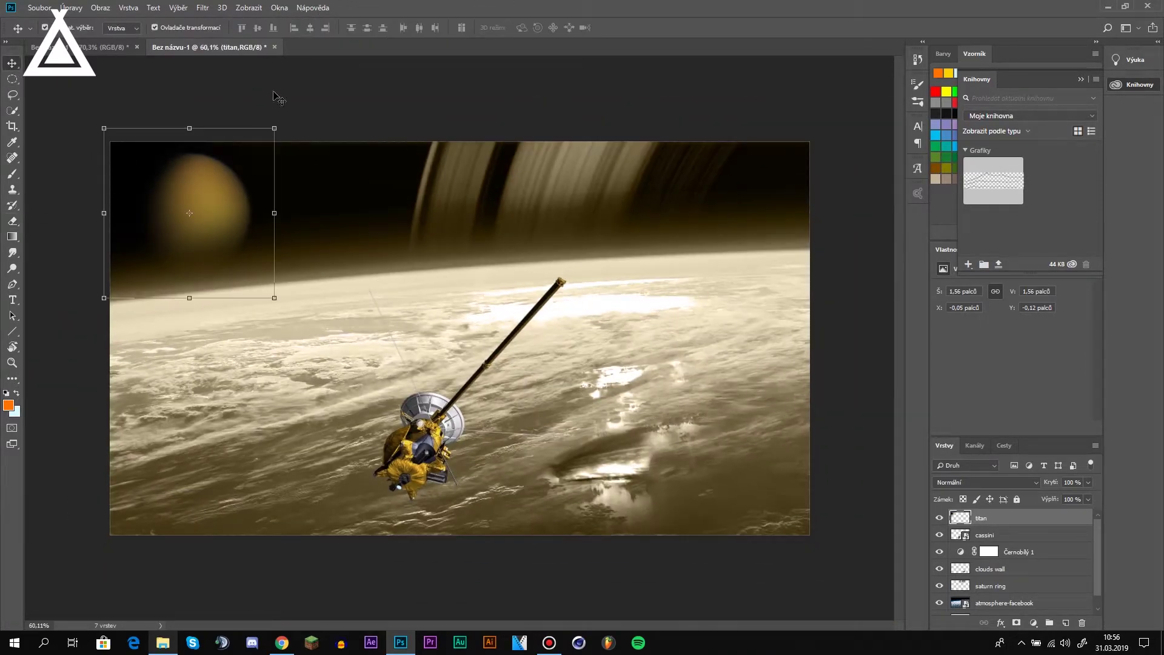
pyautogui.click(278, 97)
# - Place the dark clouds image, rasterize it and set its blend mode to Závoj (Screen)
pyautogui.click(162, 644)
pyautogui.moveTo(891, 247); pyautogui.dragTo(694, 545)
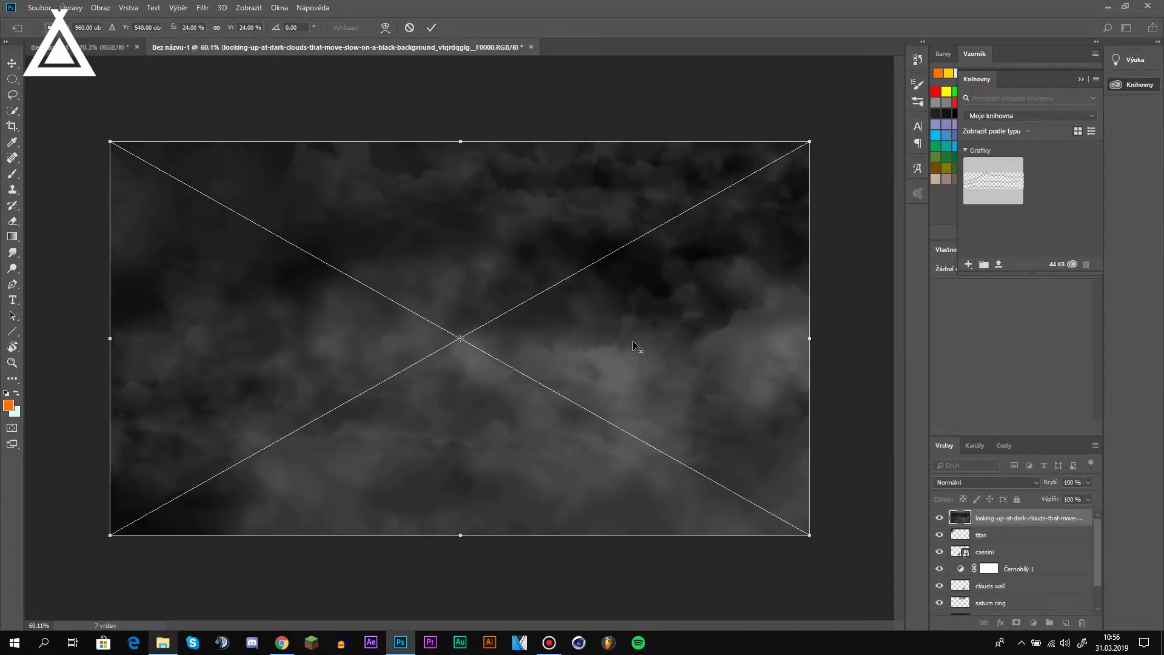
pyautogui.press('Return')
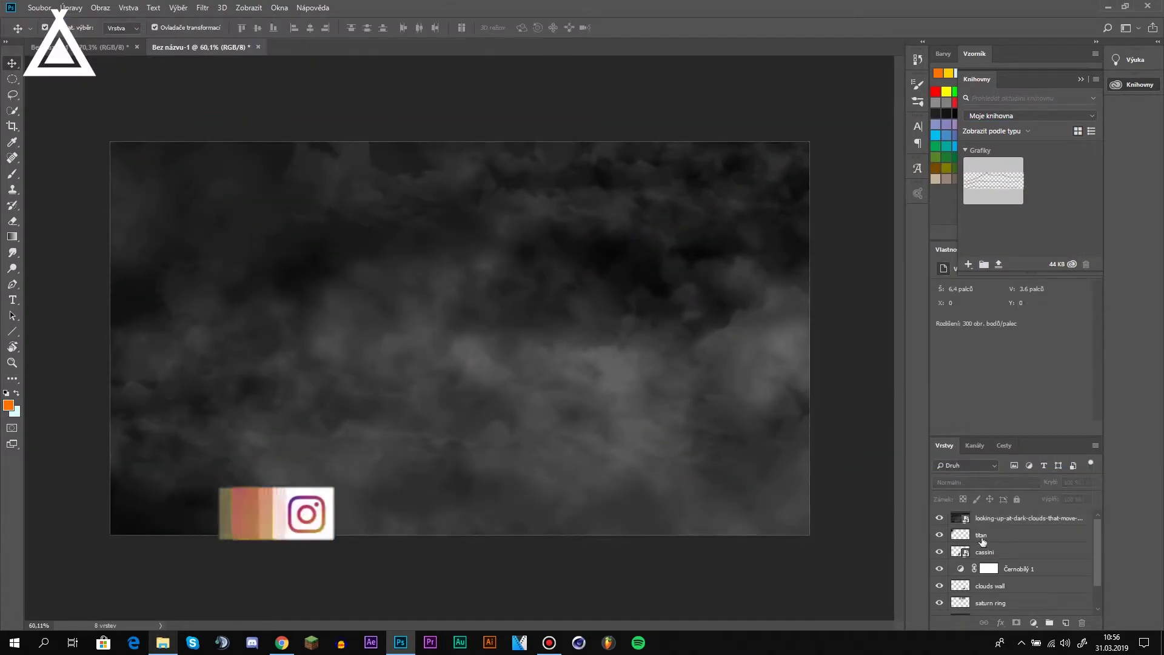
pyautogui.rightClick(995, 518)
pyautogui.click(1027, 218)
pyautogui.click(1005, 482)
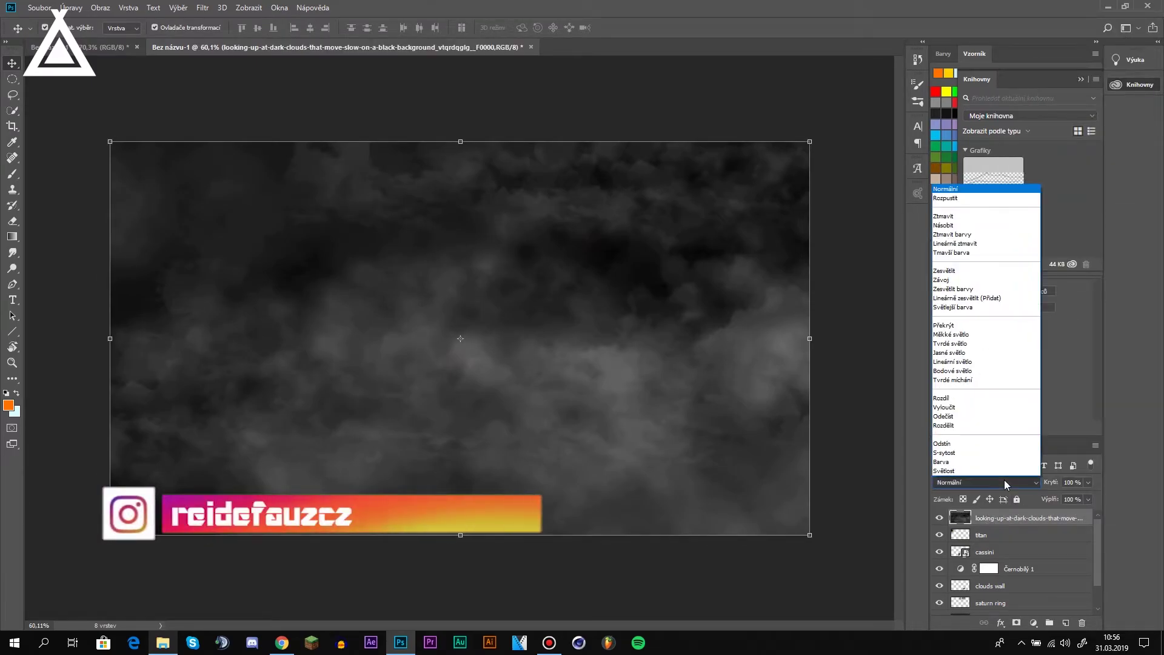
pyautogui.click(944, 280)
# - Erase the cloud haze from the top sky, then enlarge the layer and shift it left and up
pyautogui.press('e')
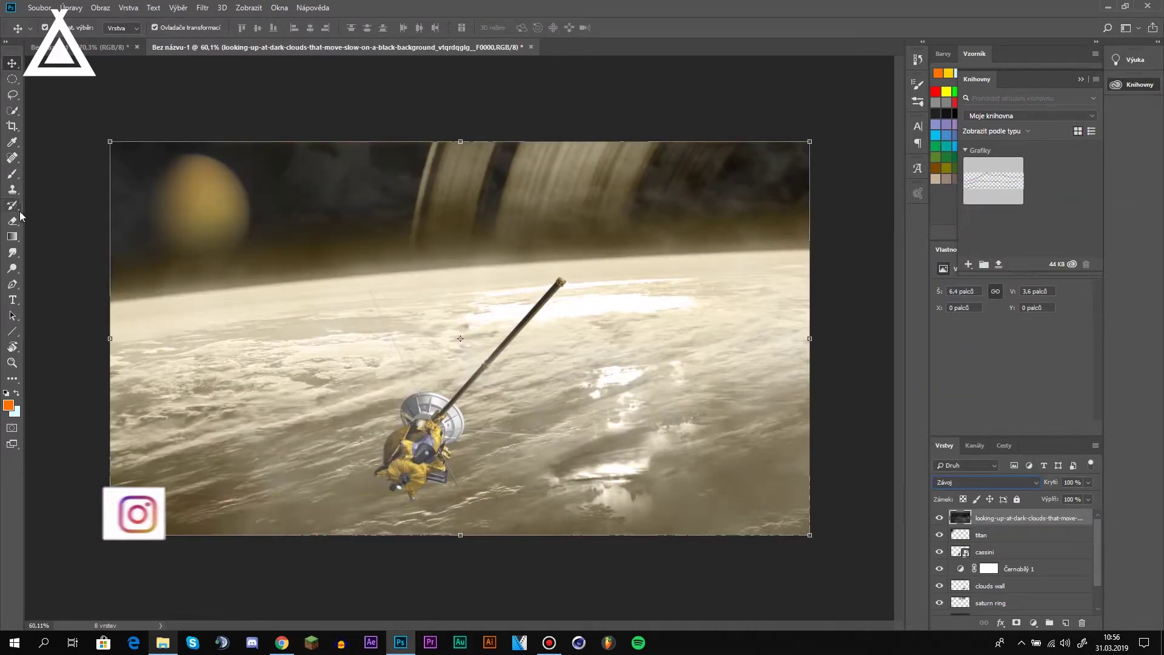
pyautogui.moveTo(156, 193)
pyautogui.mouseDown()
pyautogui.moveTo(520, 143)
pyautogui.moveTo(728, 194)
pyautogui.mouseUp()
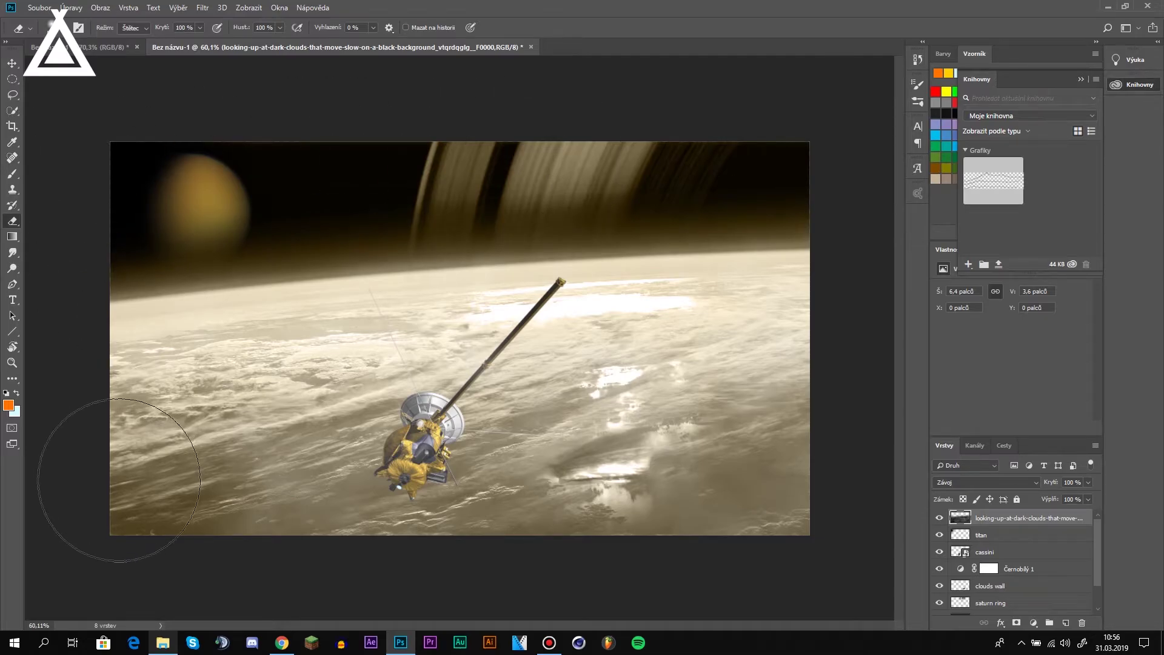
pyautogui.hotkey('ctrl', 't')
pyautogui.scroll(-2, 490, 352)
pyautogui.scroll(-2, 490, 352)
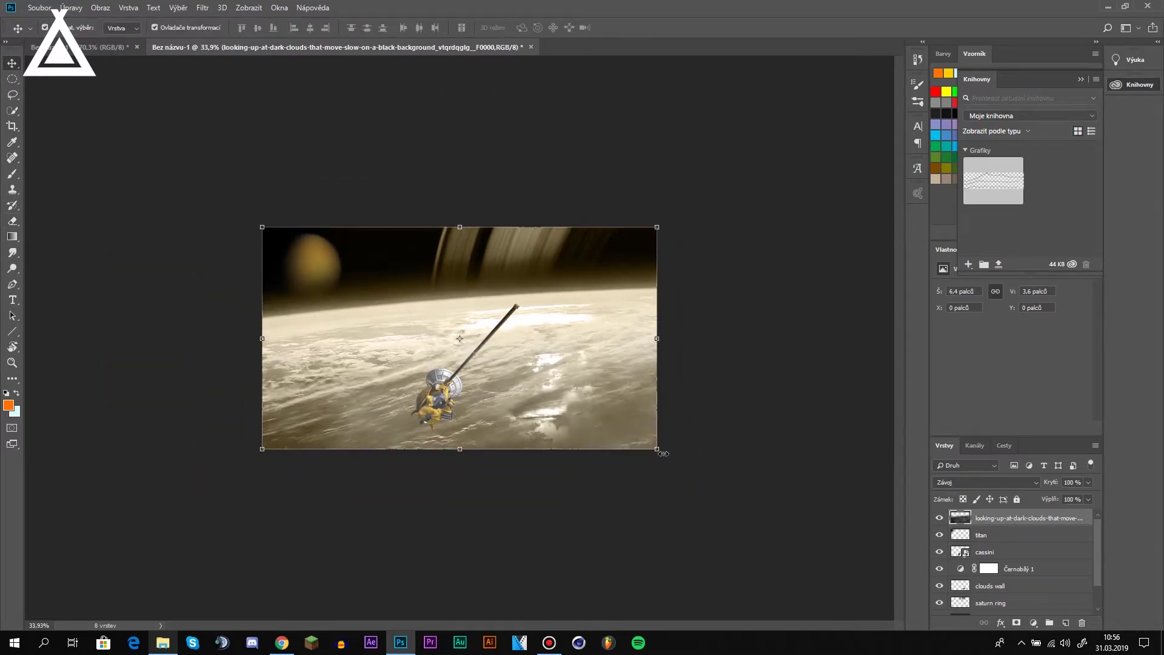
pyautogui.moveTo(663, 446)
pyautogui.mouseDown()
pyautogui.moveTo(735, 489)
pyautogui.moveTo(869, 472)
pyautogui.mouseUp()
pyautogui.moveTo(718, 426); pyautogui.dragTo(583, 408)
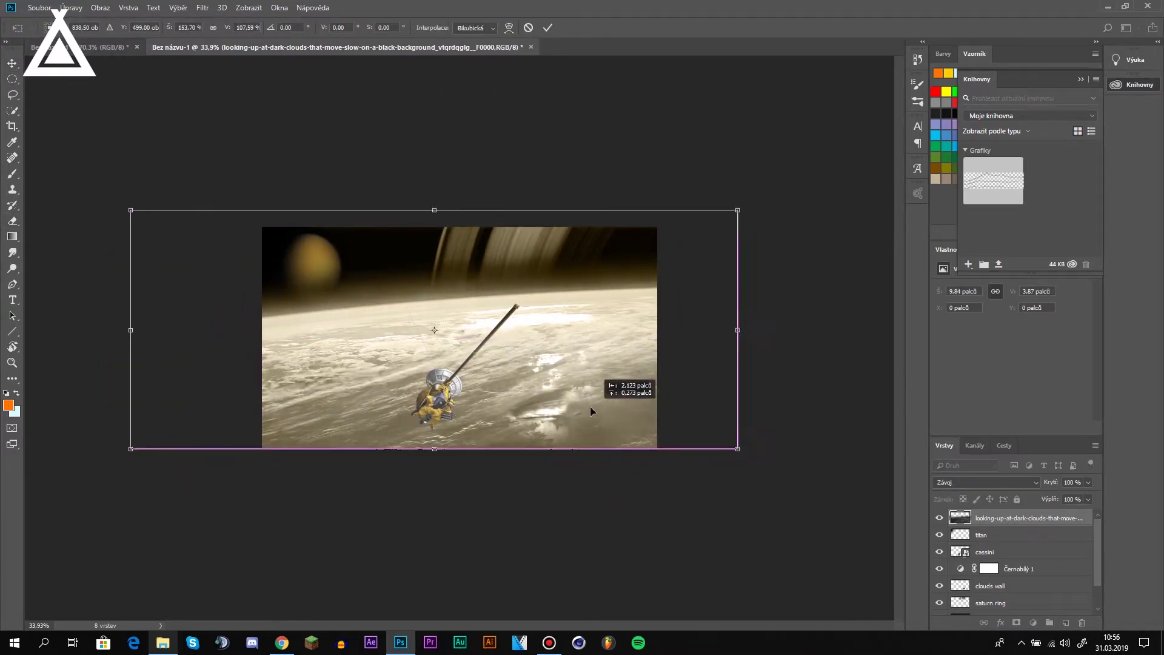
pyautogui.press('Return')
pyautogui.hotkey('ctrl', '0')
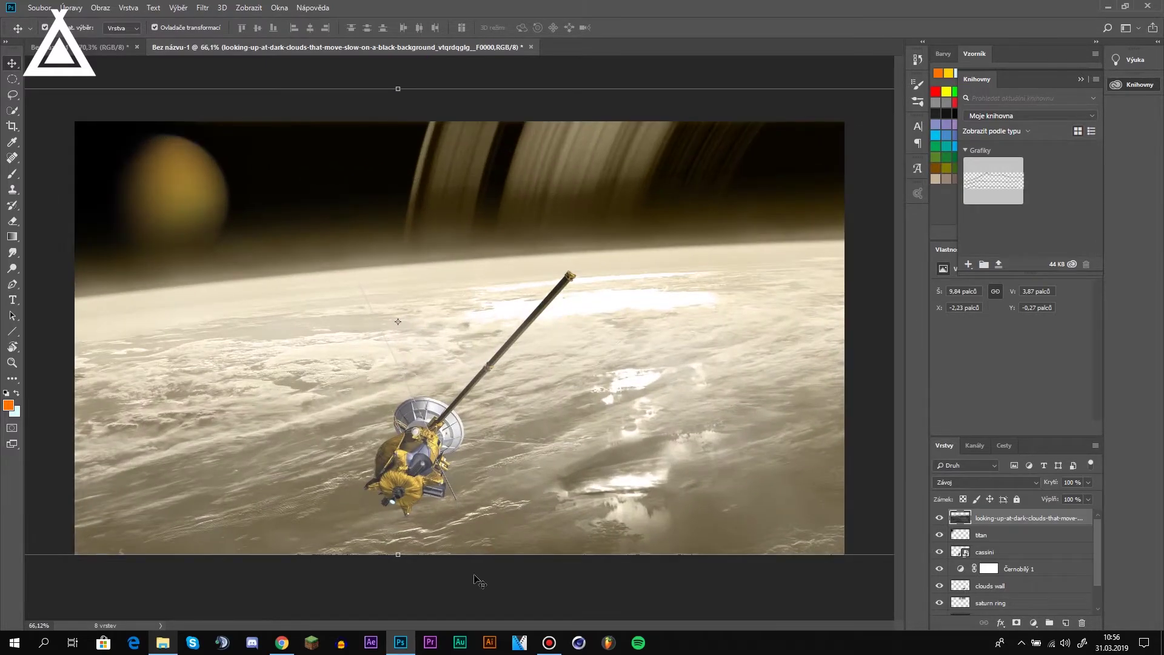
pyautogui.click(476, 576)
# - Place the fog 1 image, stretched wide across the image and lowered over the scene
pyautogui.click(171, 647)
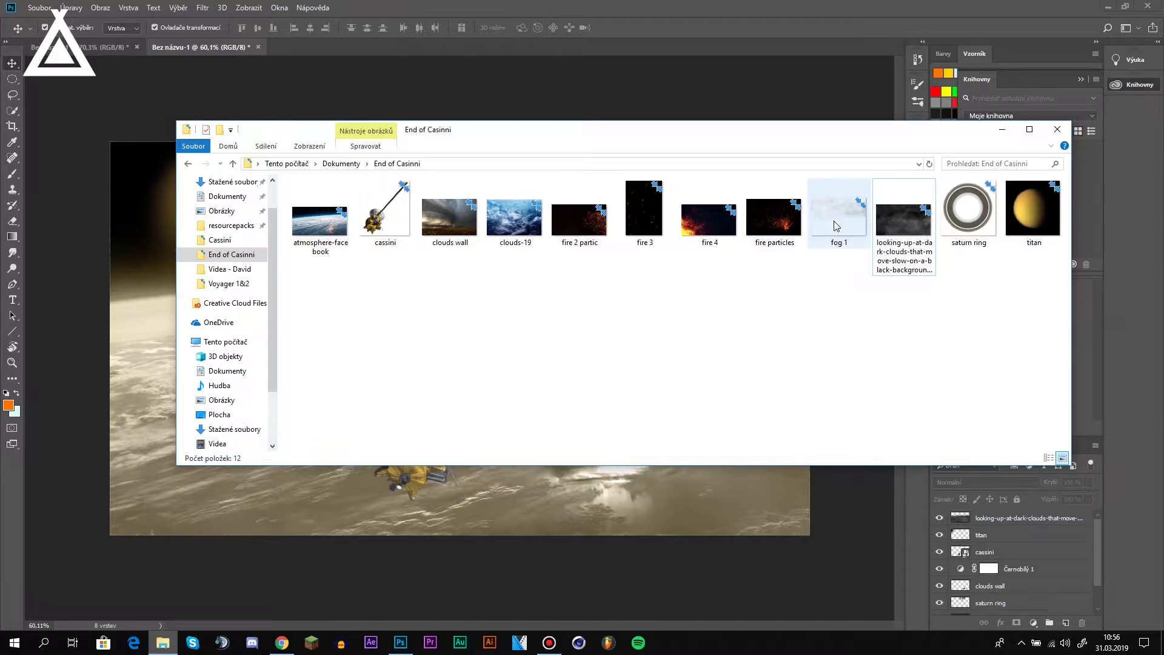
pyautogui.moveTo(747, 498); pyautogui.dragTo(741, 508)
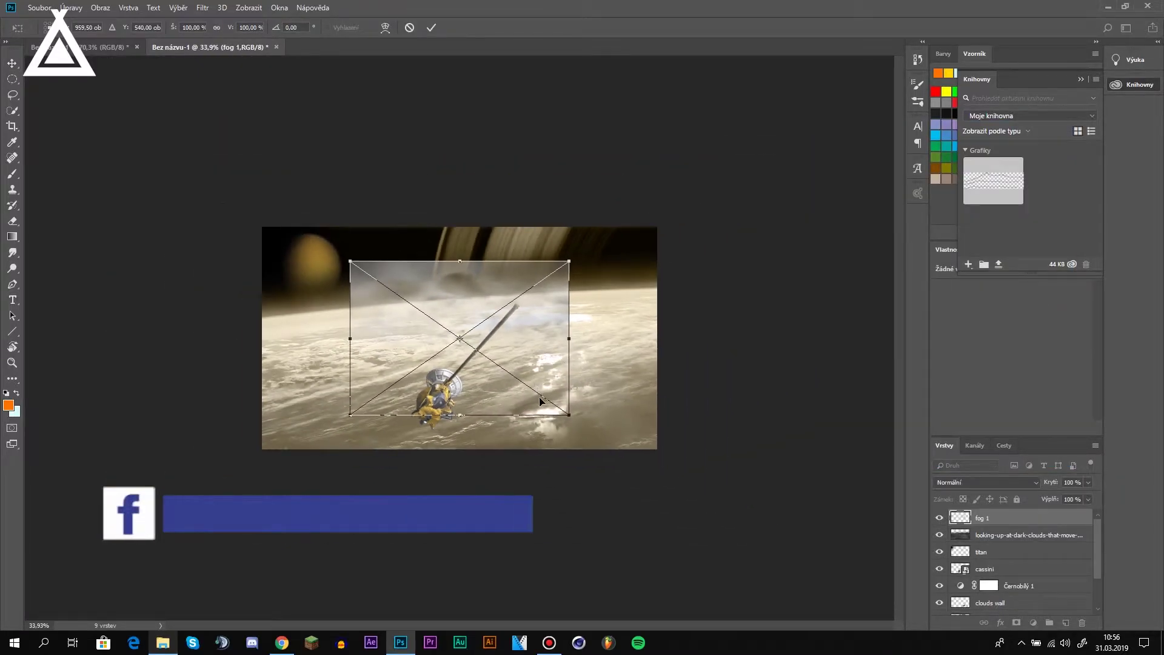
pyautogui.moveTo(540, 352)
pyautogui.mouseDown()
pyautogui.moveTo(533, 395)
pyautogui.moveTo(741, 392)
pyautogui.mouseUp()
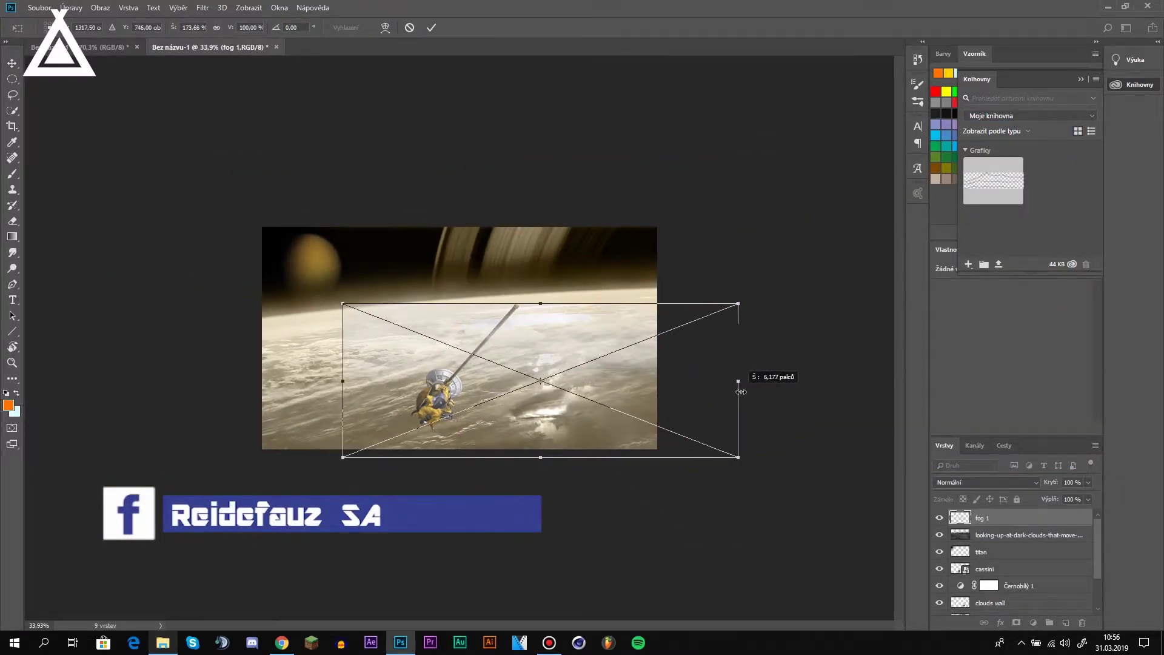
pyautogui.moveTo(344, 385); pyautogui.dragTo(116, 383)
pyautogui.moveTo(572, 369); pyautogui.dragTo(579, 432)
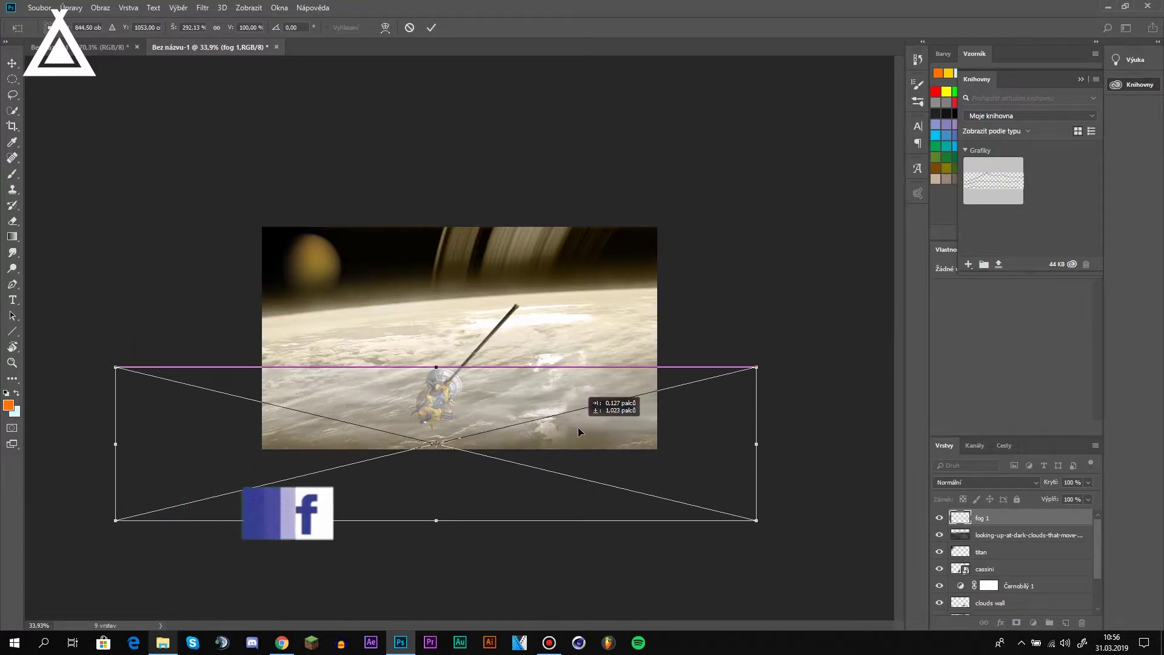
pyautogui.hotkey('ctrl', '0')
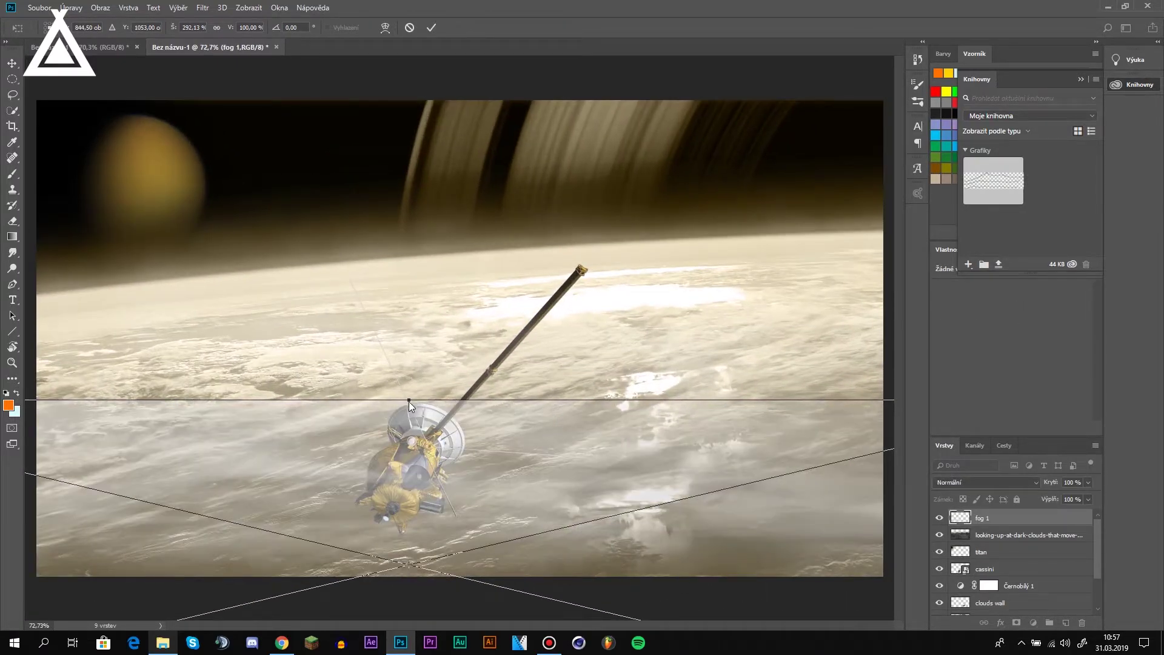
# - Stretch the fog taller over the cloud horizon and rasterize it for erasing
pyautogui.moveTo(411, 401); pyautogui.dragTo(411, 325)
pyautogui.moveTo(637, 461); pyautogui.dragTo(640, 512)
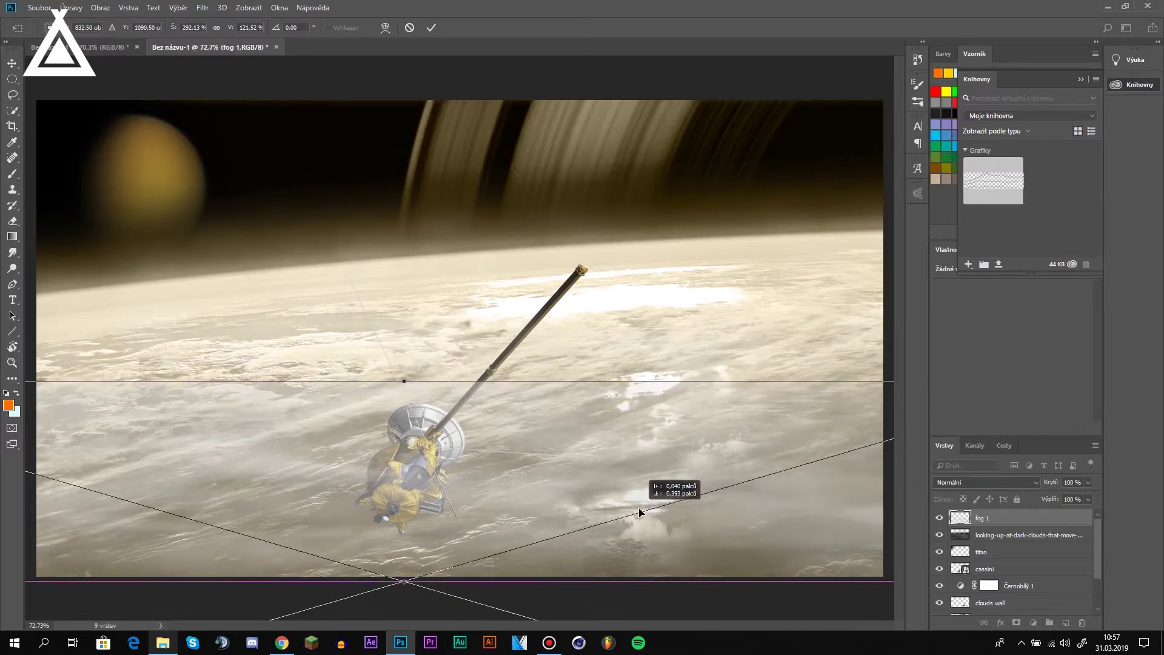
pyautogui.press('Return')
pyautogui.click(90, 373)
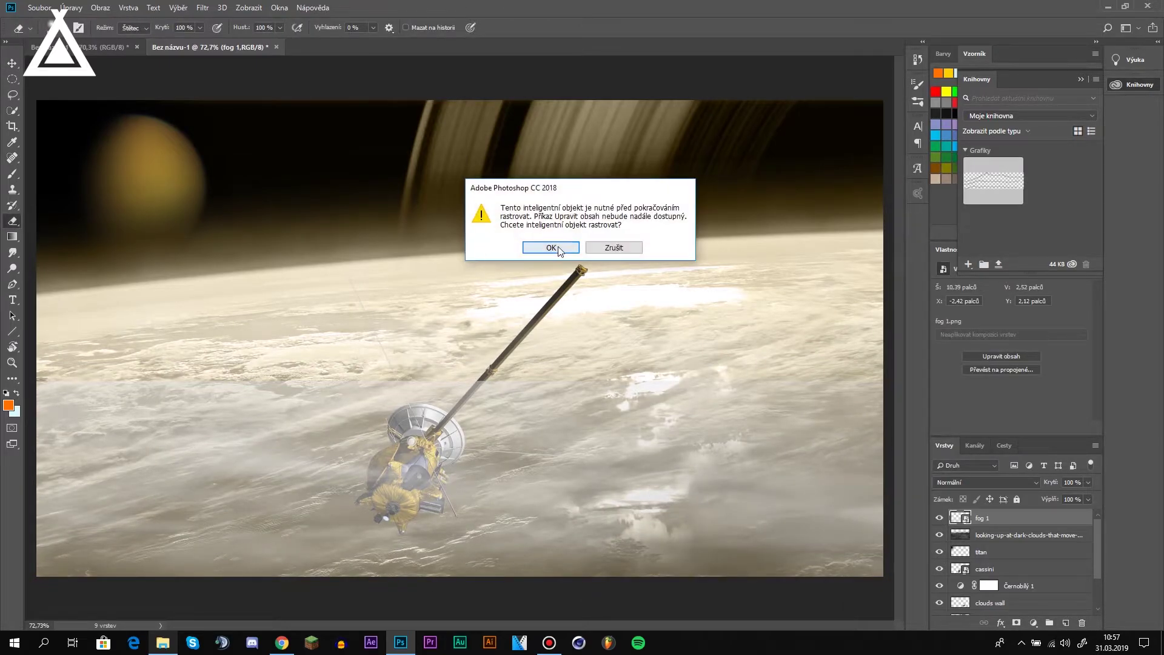
pyautogui.click(552, 249)
pyautogui.scroll(-2, 619, 347)
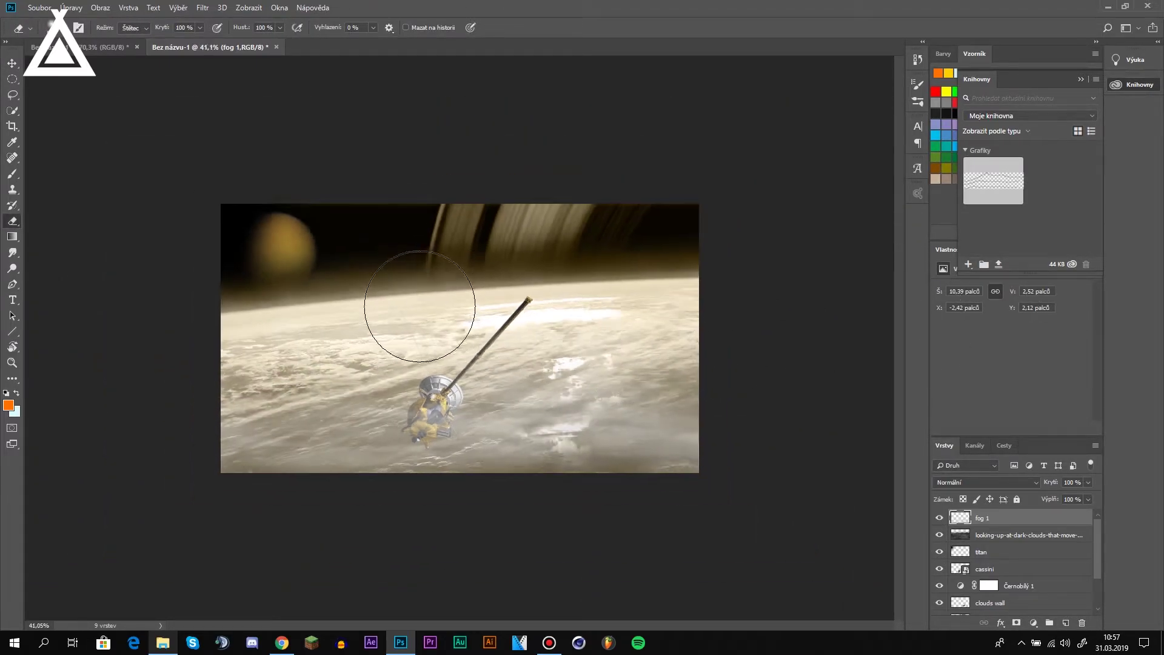
pyautogui.scroll(2, 416, 307)
# - Place the fire particles image and set its blend mode to Závoj (Screen)
pyautogui.click(161, 643)
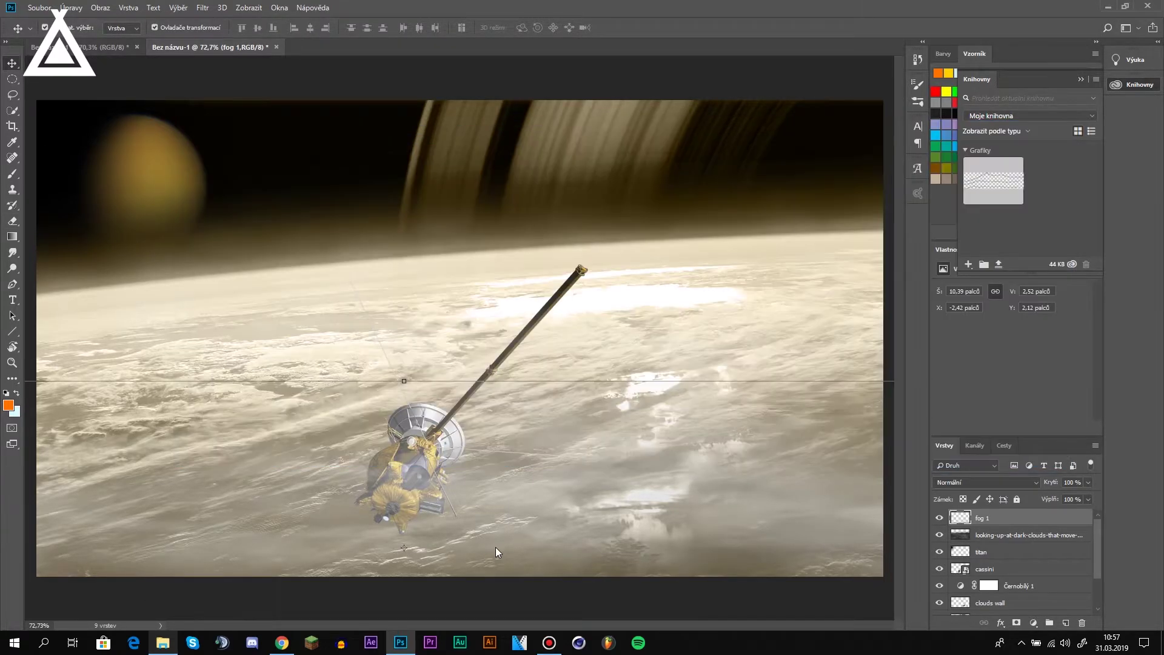
pyautogui.moveTo(775, 229); pyautogui.dragTo(496, 547)
pyautogui.hotkey('alt', 'space')
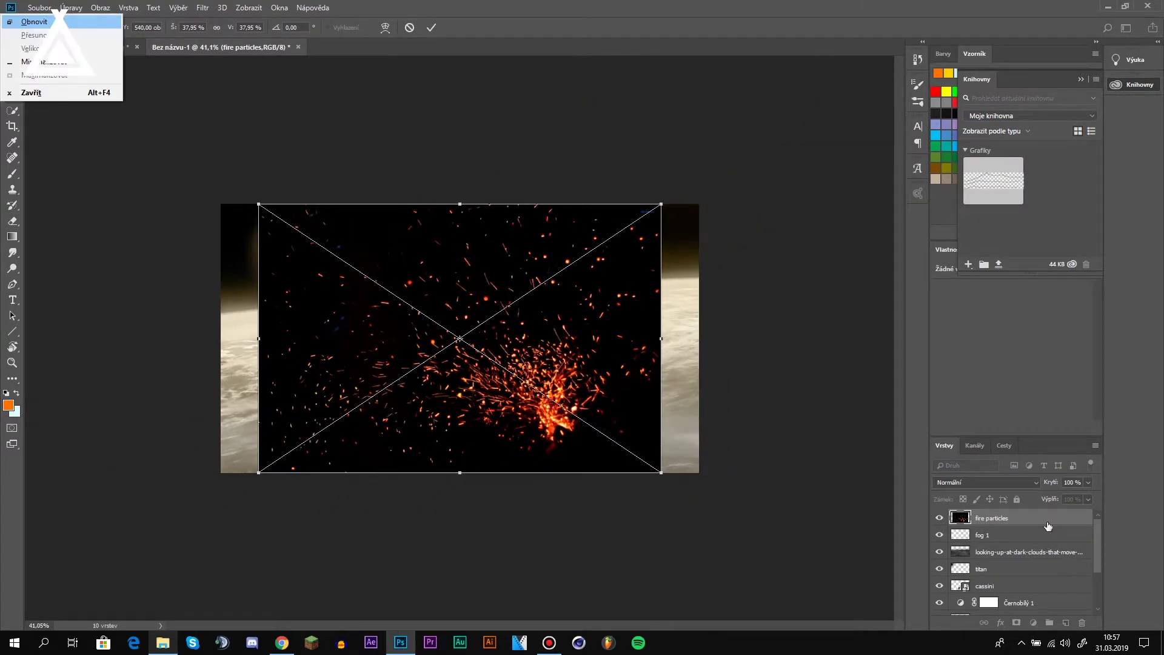
pyautogui.press('Escape')
pyautogui.press('Return')
pyautogui.click(988, 482)
pyautogui.click(964, 278)
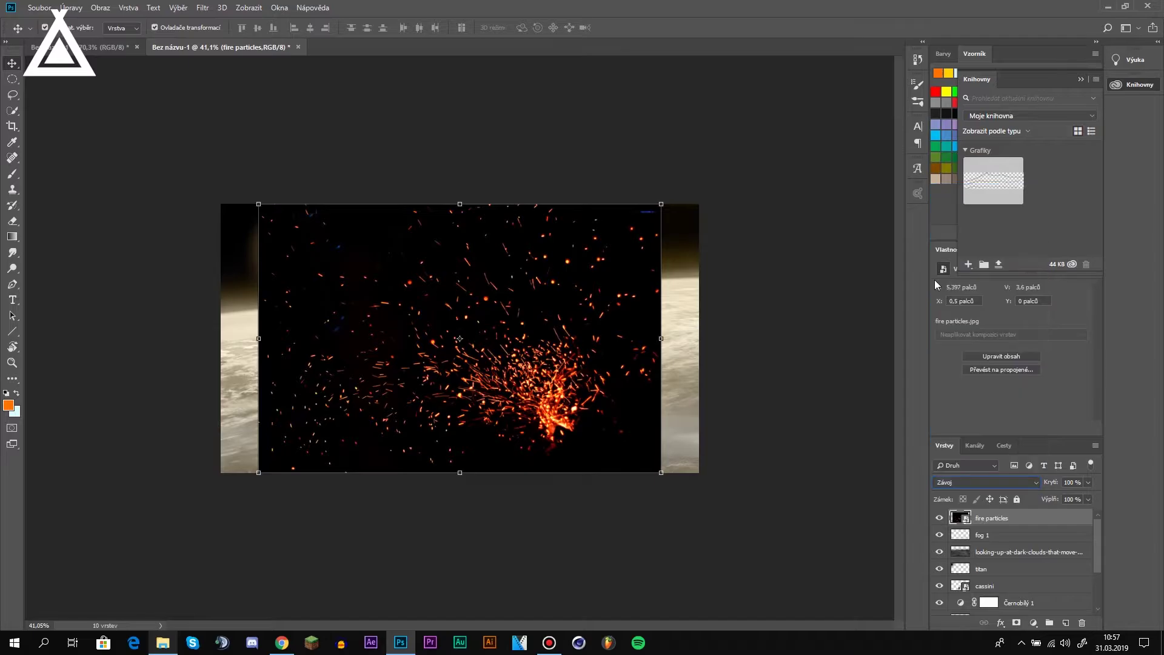
pyautogui.hotkey('ctrl', '0')
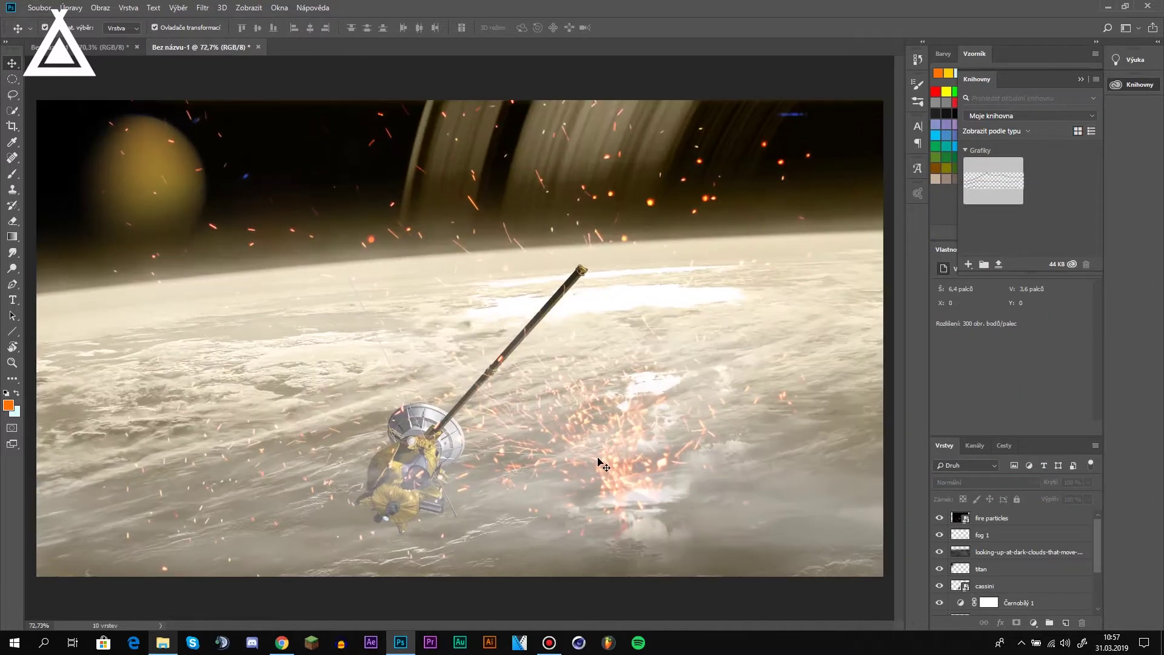
# - Shrink, rotate and position the fire particles so the sparks burst from the Cassini probe
pyautogui.moveTo(813, 115); pyautogui.dragTo(437, 350)
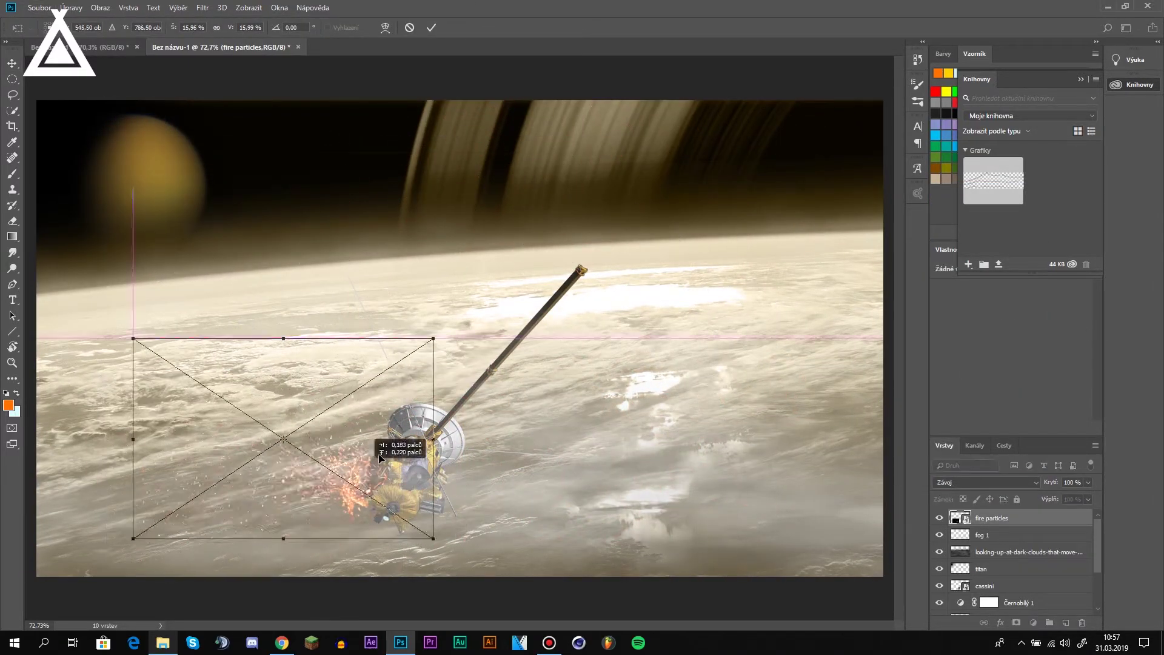
pyautogui.moveTo(390, 448); pyautogui.dragTo(429, 409)
pyautogui.moveTo(504, 291); pyautogui.dragTo(364, 223)
pyautogui.moveTo(418, 339); pyautogui.dragTo(413, 383)
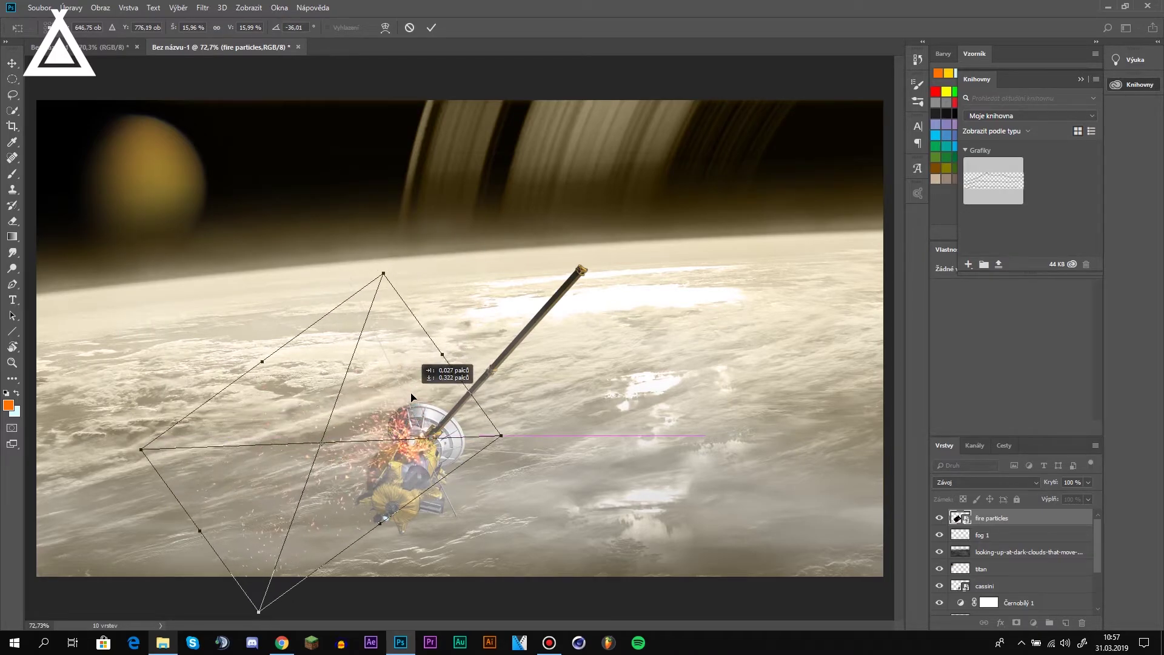
pyautogui.hotkey('ctrl', '0')
pyautogui.moveTo(425, 428); pyautogui.dragTo(387, 445)
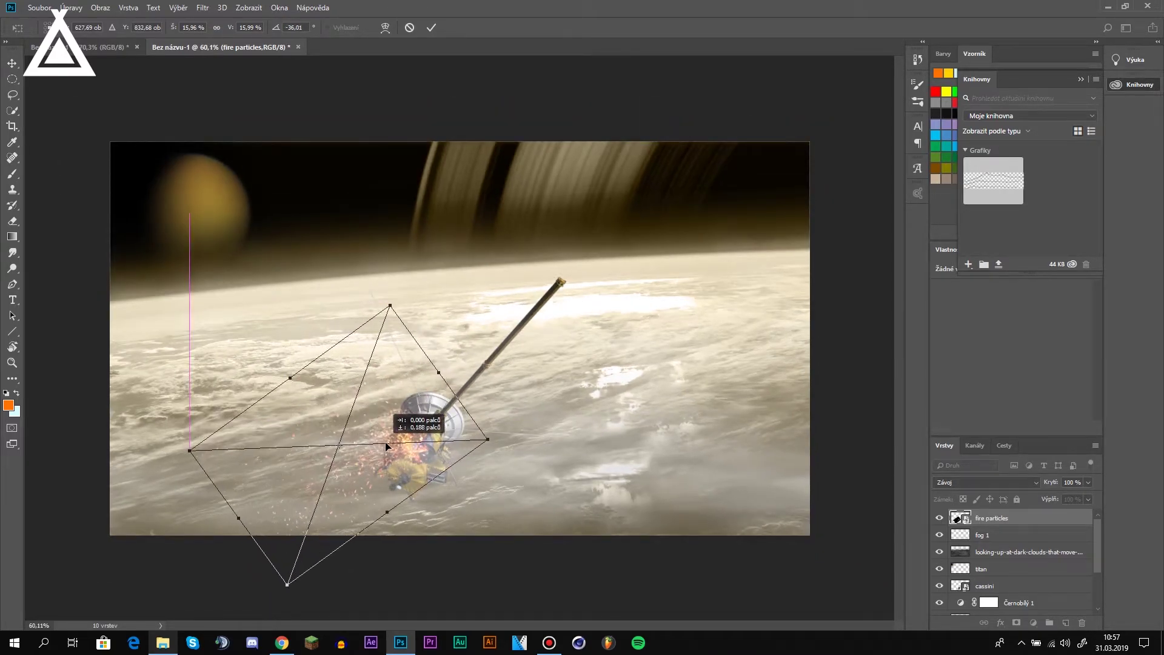
pyautogui.scroll(2, 446, 381)
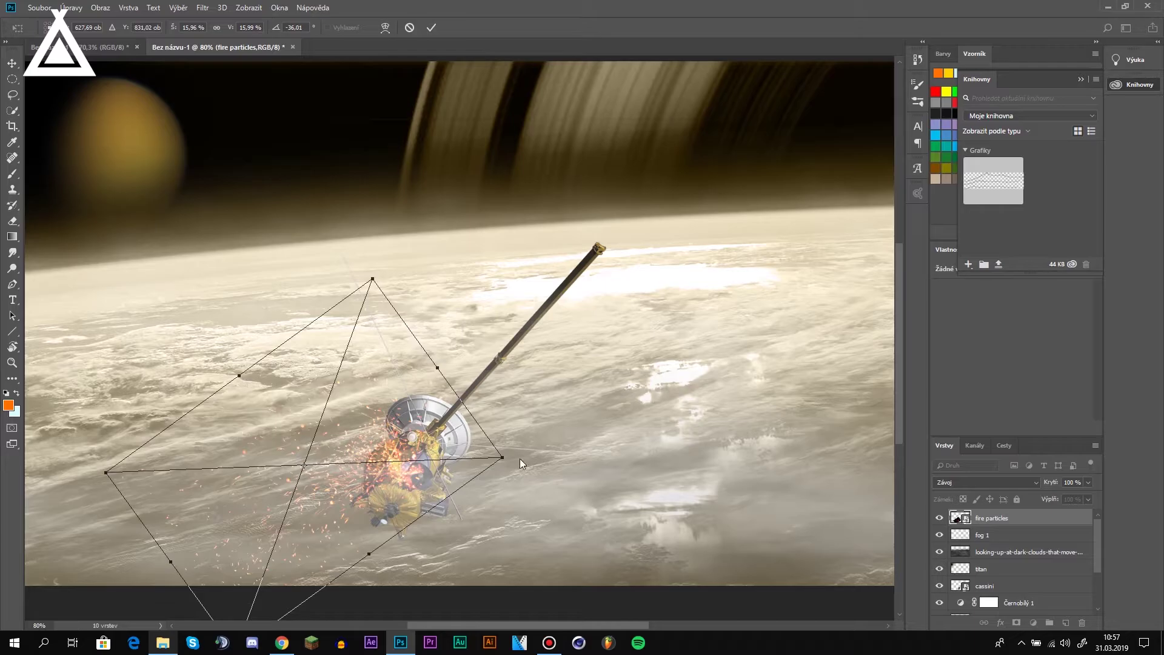
pyautogui.moveTo(390, 446)
pyautogui.mouseDown()
pyautogui.moveTo(407, 446)
pyautogui.moveTo(373, 459)
pyautogui.mouseUp()
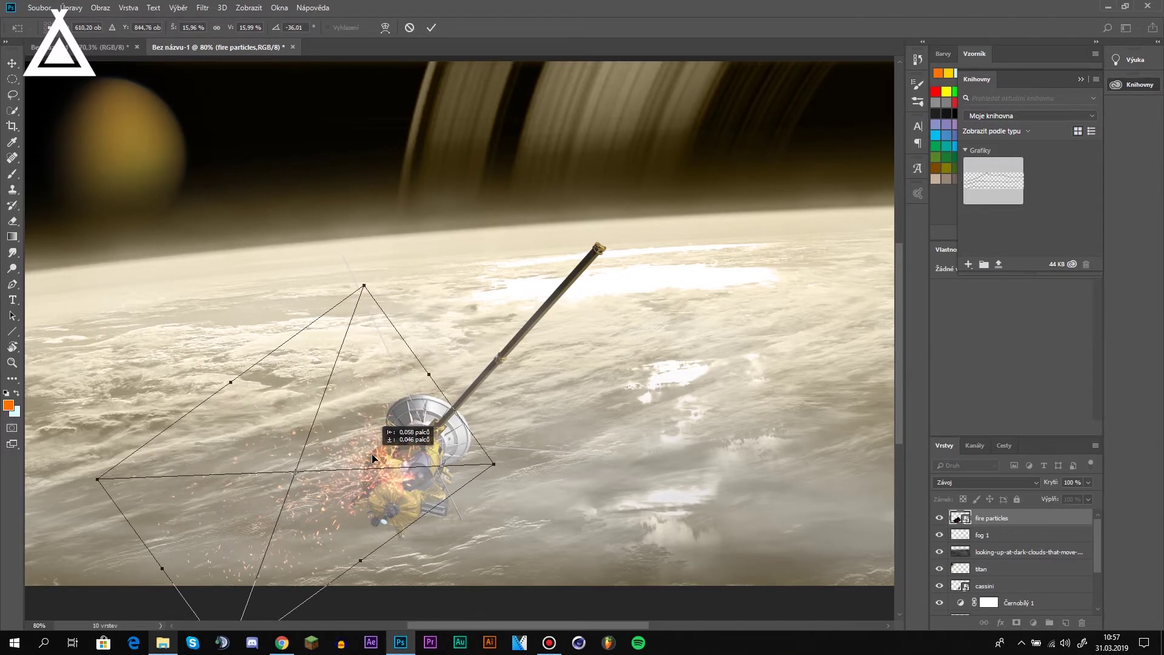
pyautogui.press('Return')
pyautogui.scroll(-2, 522, 435)
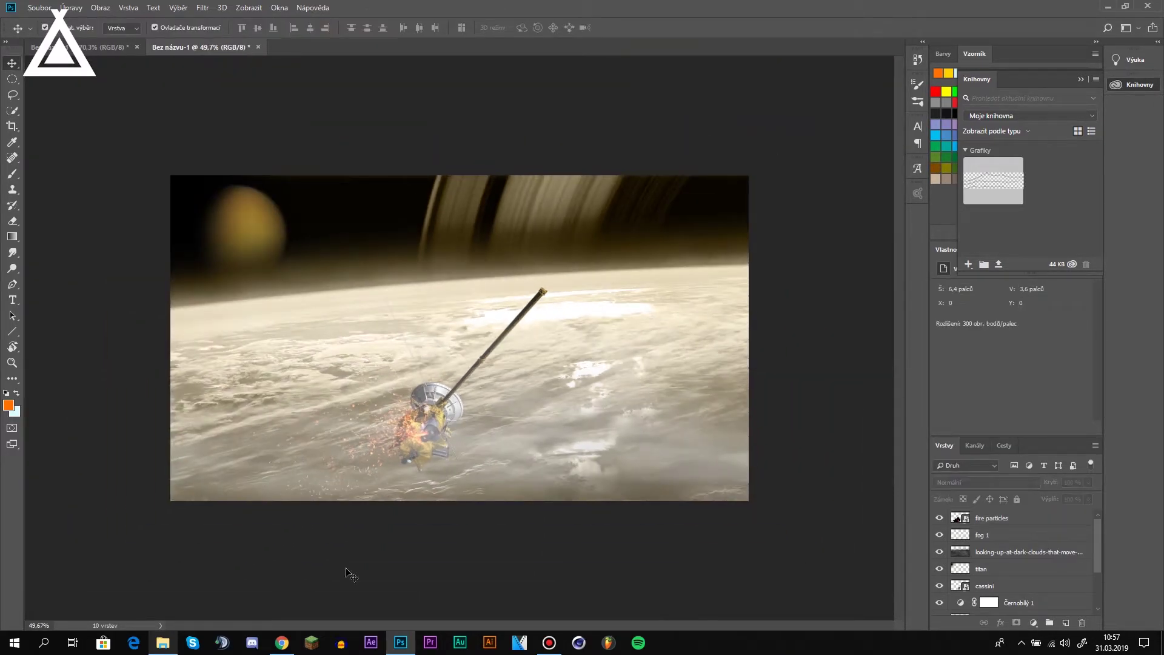
pyautogui.click(159, 647)
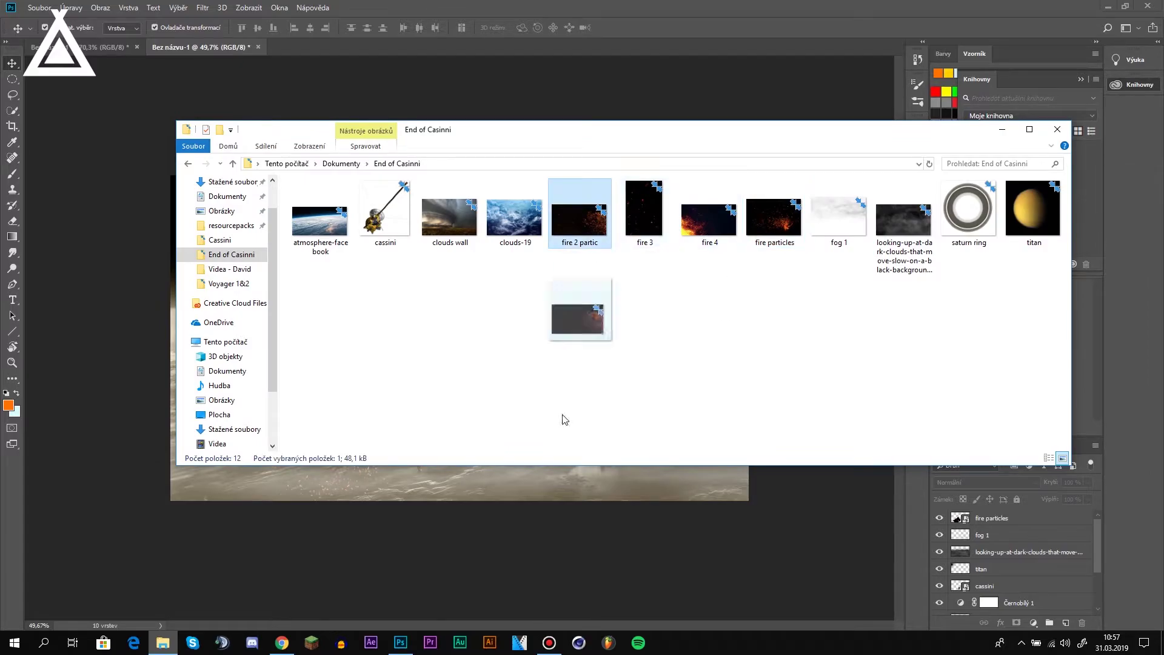
# - Place the fire 2 partic image, rasterize it, and set its blend mode to Screen
pyautogui.moveTo(579, 218); pyautogui.dragTo(576, 482)
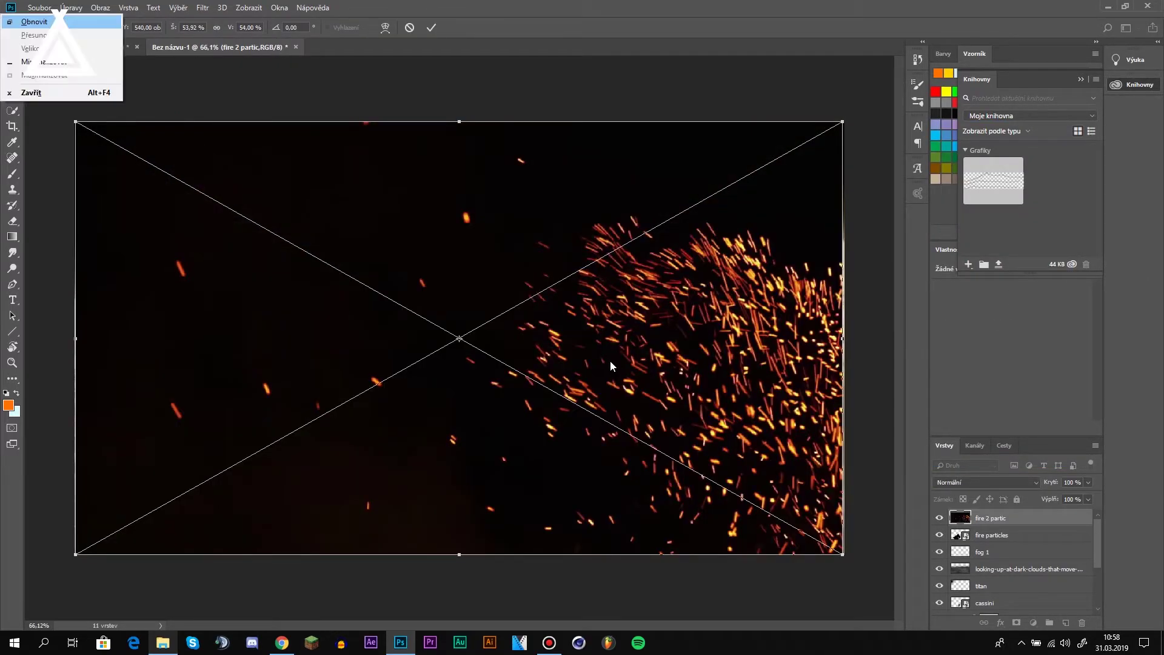
pyautogui.press('Return')
pyautogui.rightClick(995, 523)
pyautogui.click(1033, 213)
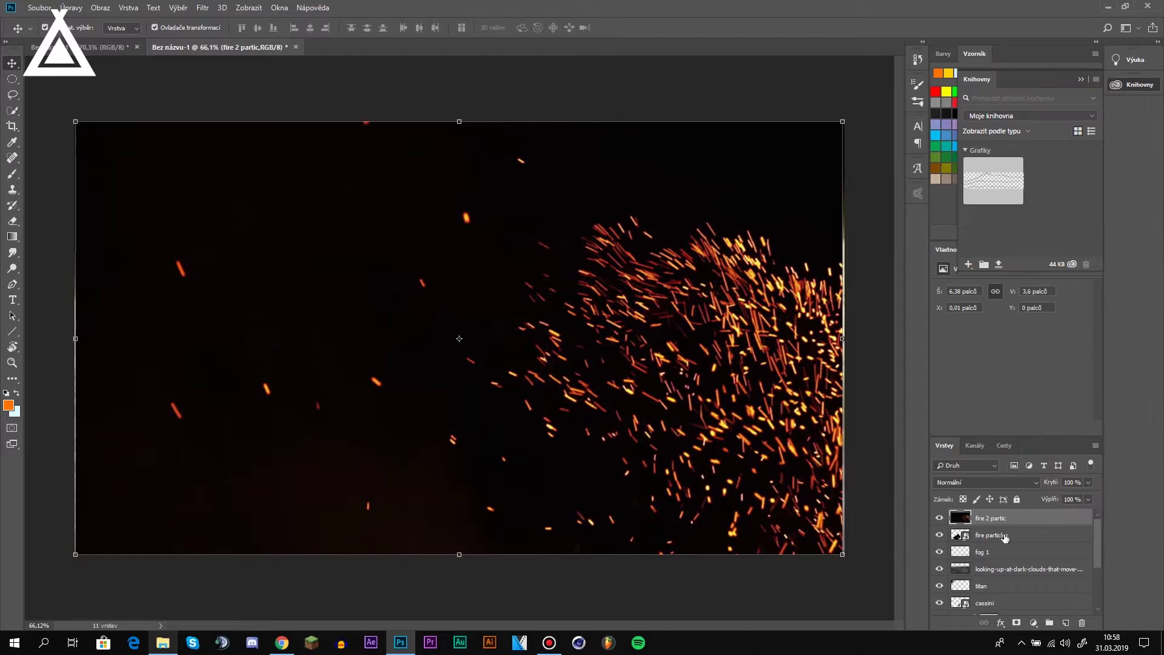
pyautogui.rightClick(992, 535)
pyautogui.press('Escape')
pyautogui.click(1025, 518)
pyautogui.click(993, 483)
pyautogui.click(983, 277)
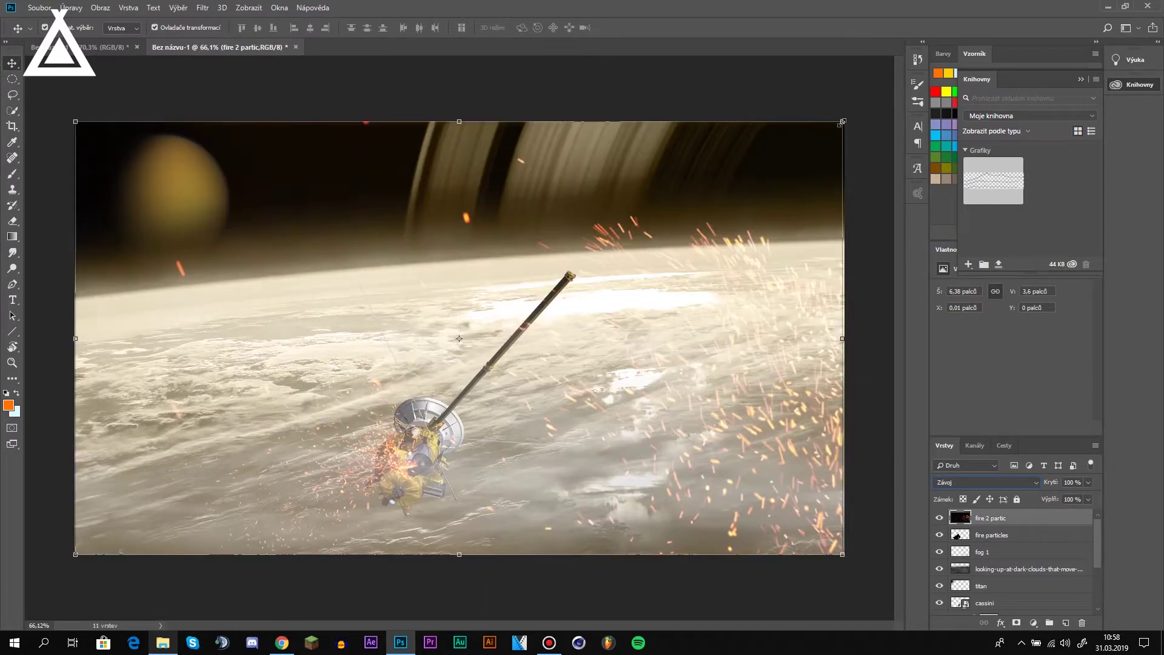
# - Shrink, flip vertically and rotate the fire 2 sparks so they wrap around the probe
pyautogui.moveTo(843, 122); pyautogui.dragTo(406, 359)
pyautogui.moveTo(396, 399); pyautogui.dragTo(549, 165)
pyautogui.moveTo(393, 125); pyautogui.dragTo(366, 468)
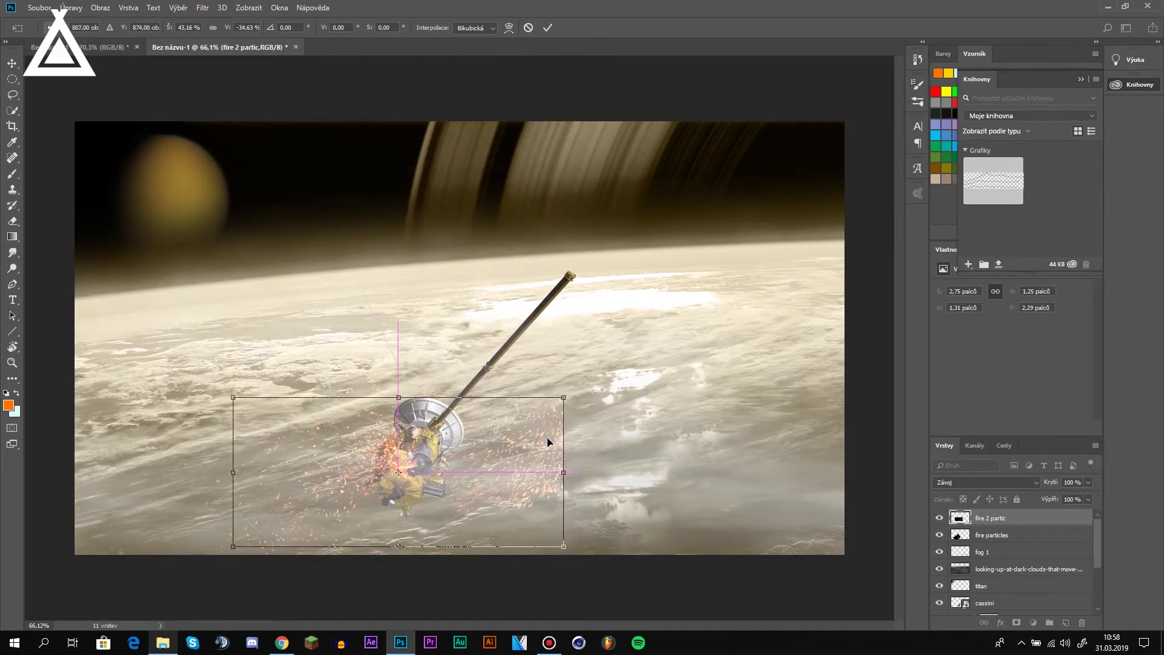
pyautogui.moveTo(561, 479)
pyautogui.mouseDown()
pyautogui.moveTo(449, 381)
pyautogui.moveTo(437, 523)
pyautogui.mouseUp()
pyautogui.scroll(-1, 437, 523)
pyautogui.moveTo(453, 472); pyautogui.dragTo(450, 475)
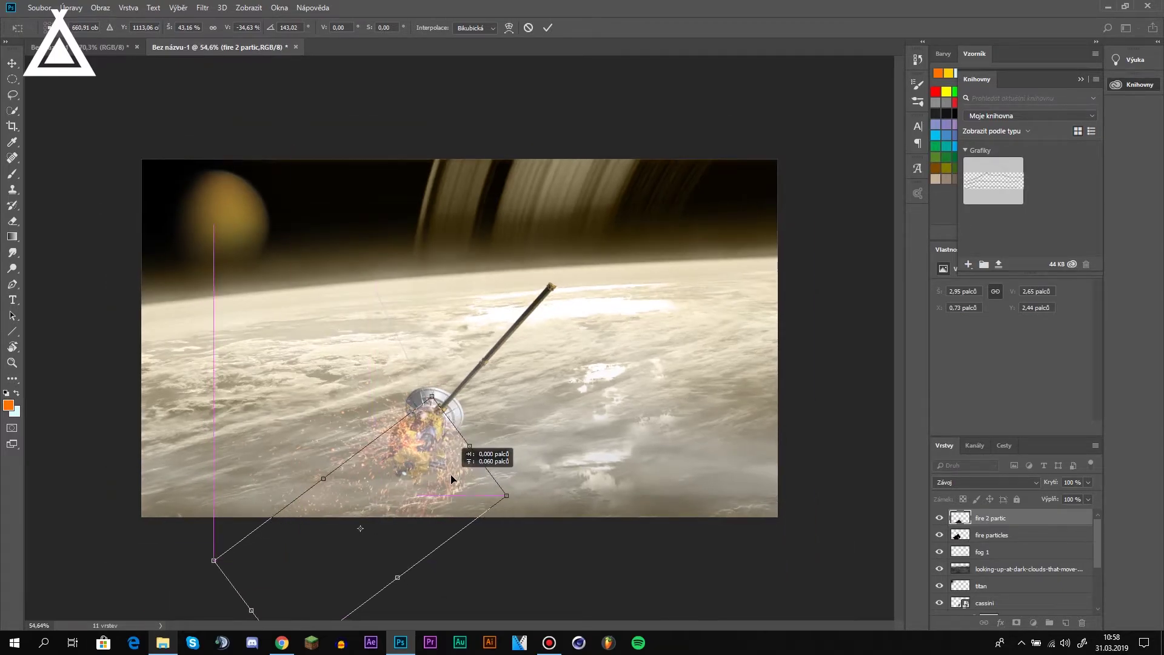
pyautogui.scroll(3, 444, 479)
pyautogui.press('Return')
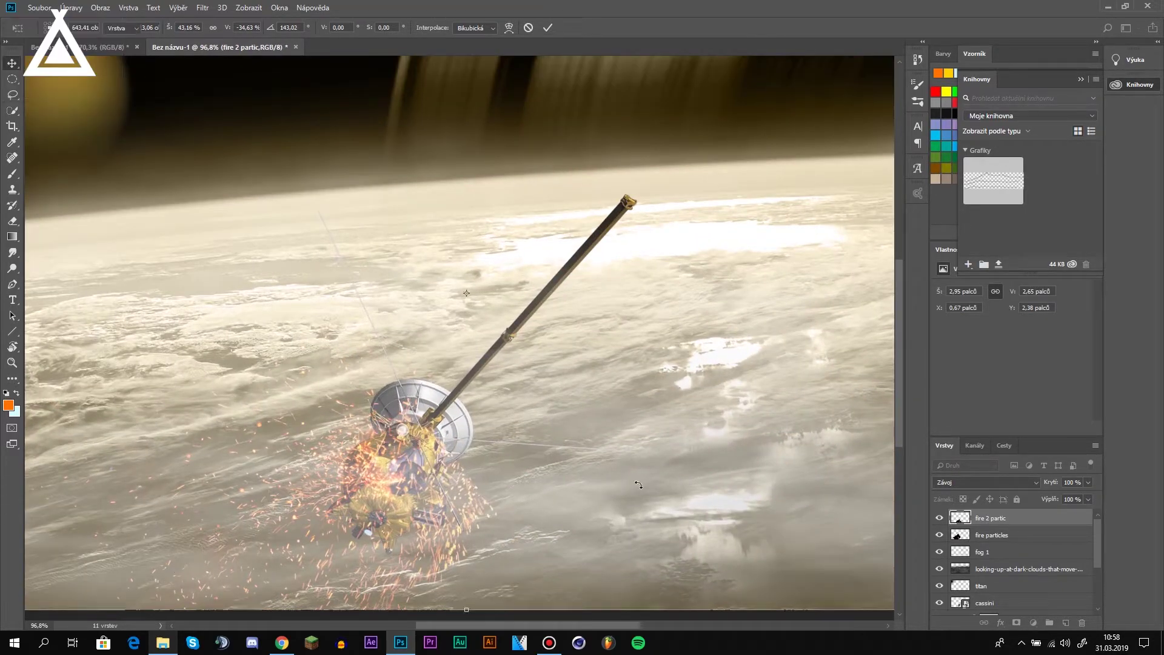
# - Fit the composite in view and drag the fire 4 image onto the canvas
pyautogui.moveTo(560, 376); pyautogui.dragTo(519, 504)
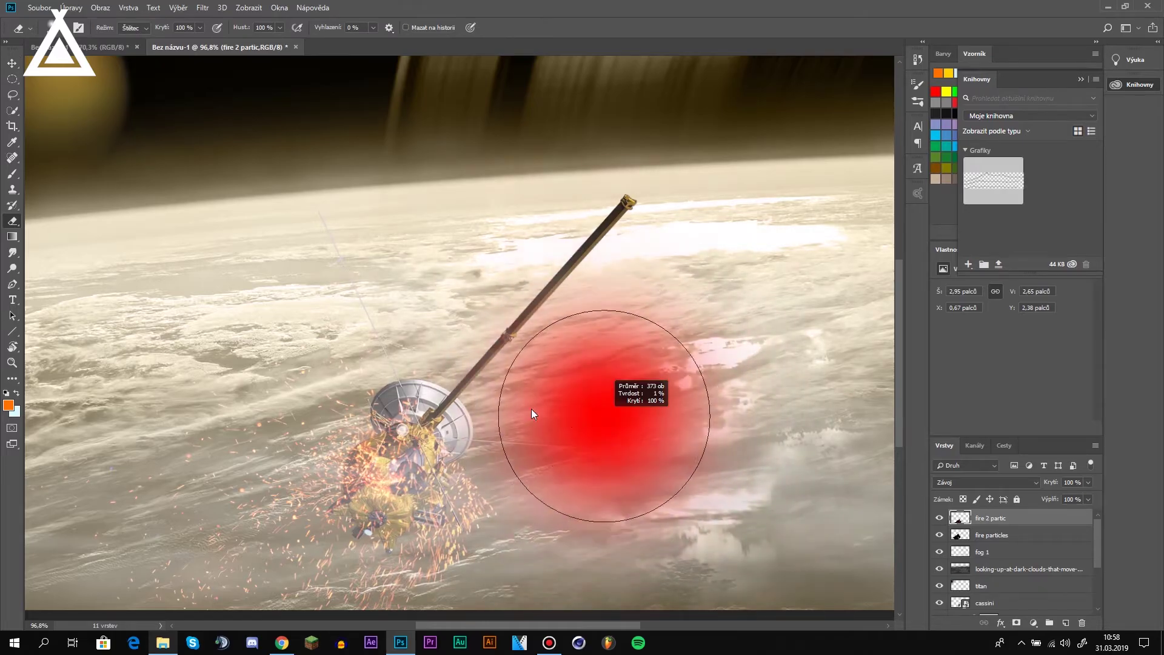
pyautogui.press('v')
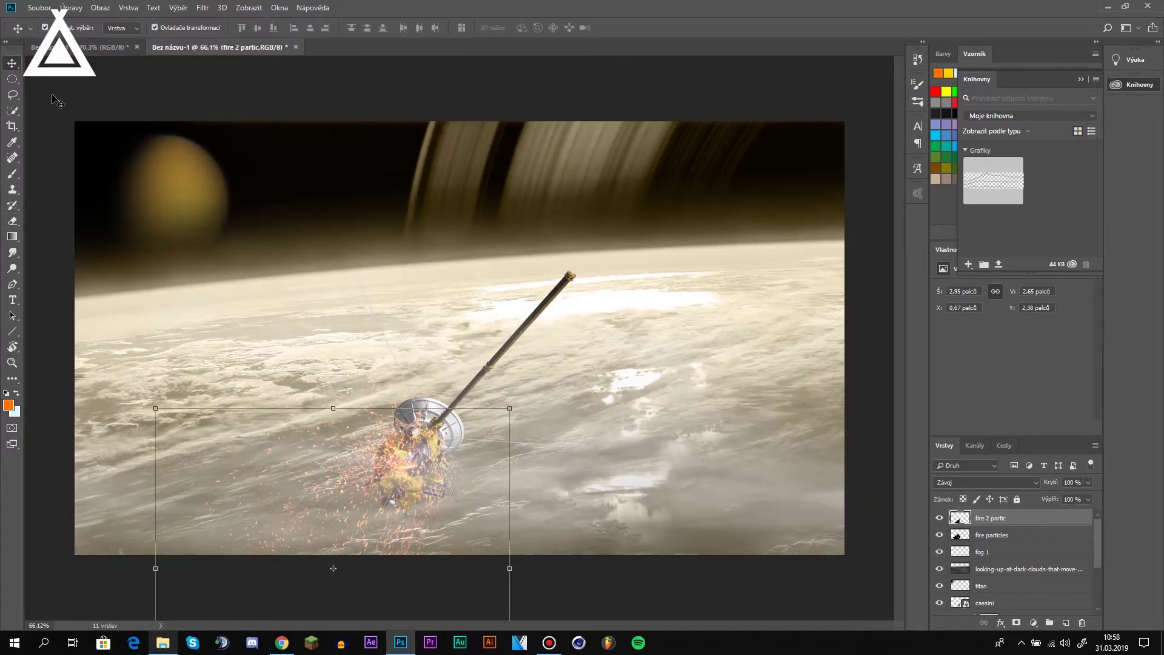
pyautogui.hotkey('ctrl', '-')
pyautogui.click(805, 358)
pyautogui.hotkey('ctrl', '0')
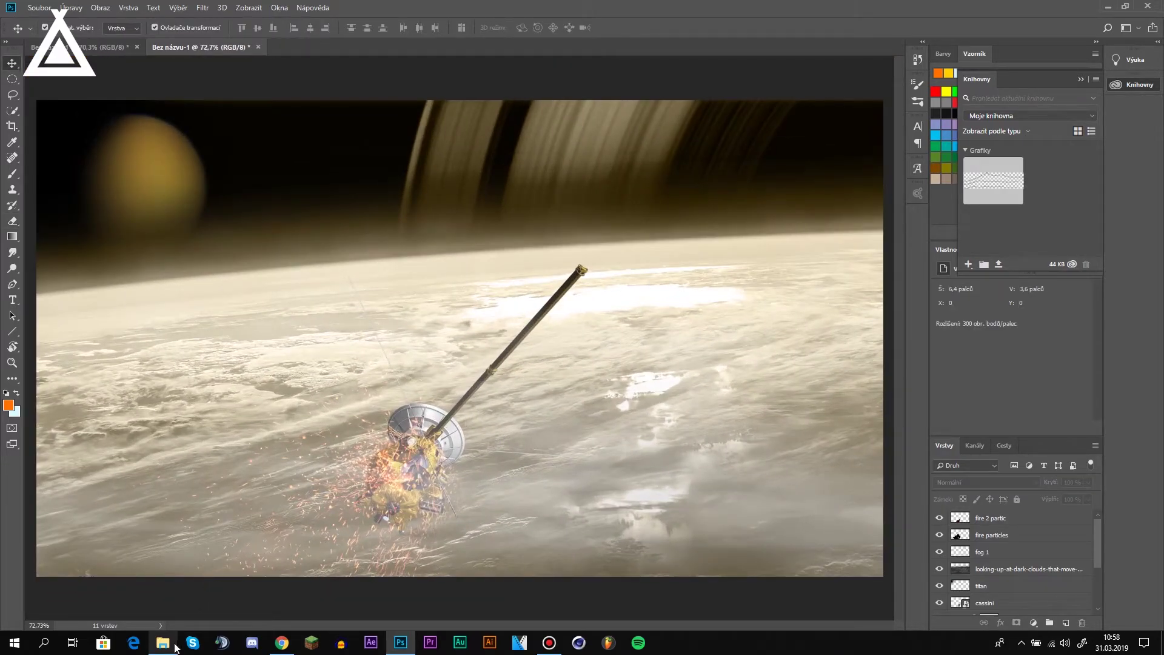
pyautogui.click(175, 647)
pyautogui.moveTo(709, 194); pyautogui.dragTo(653, 486)
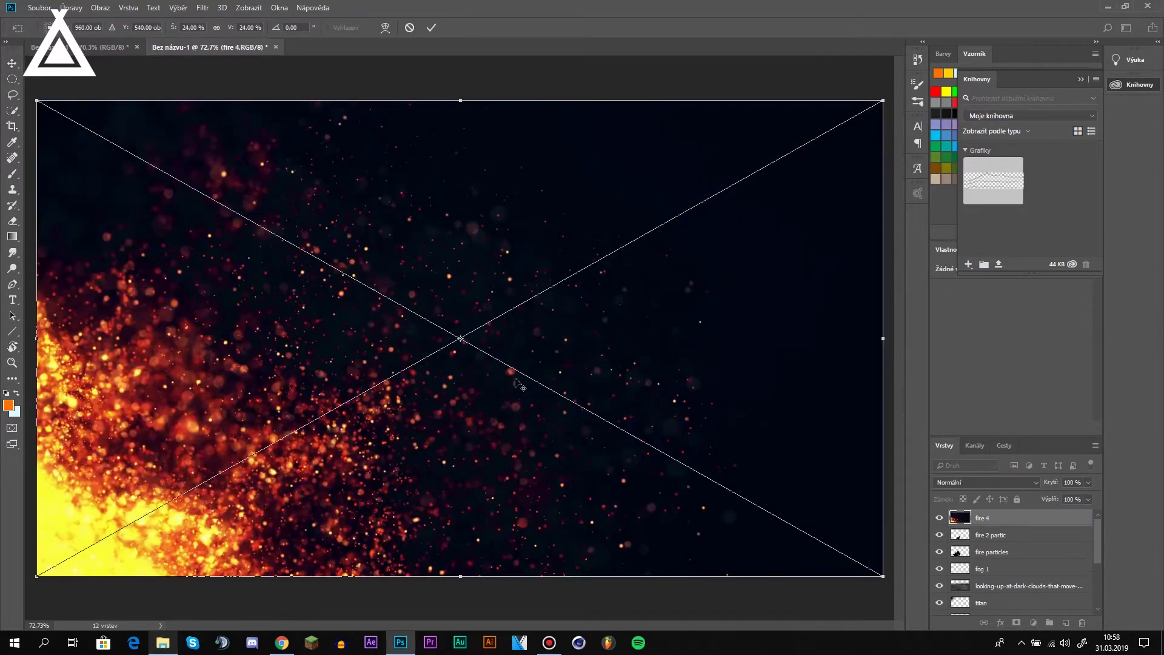
# - Commit the placed fire 4 image, set it to Screen blend, and rasterize it
pyautogui.scroll(-3, 516, 382)
pyautogui.press('Return')
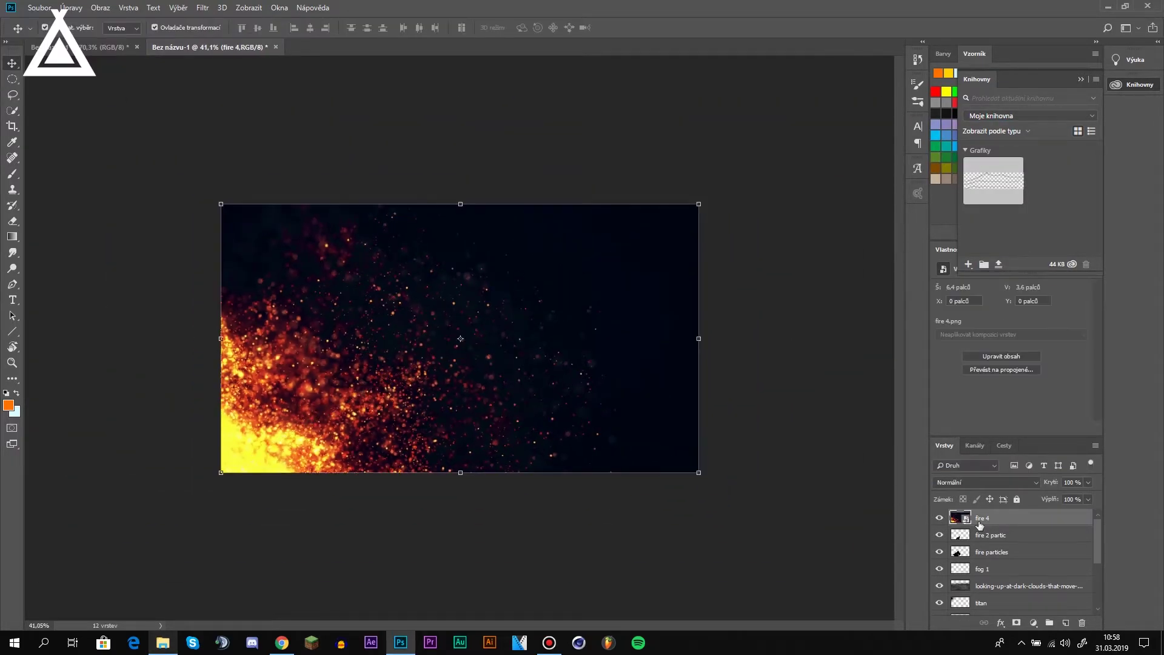
pyautogui.click(996, 484)
pyautogui.click(953, 274)
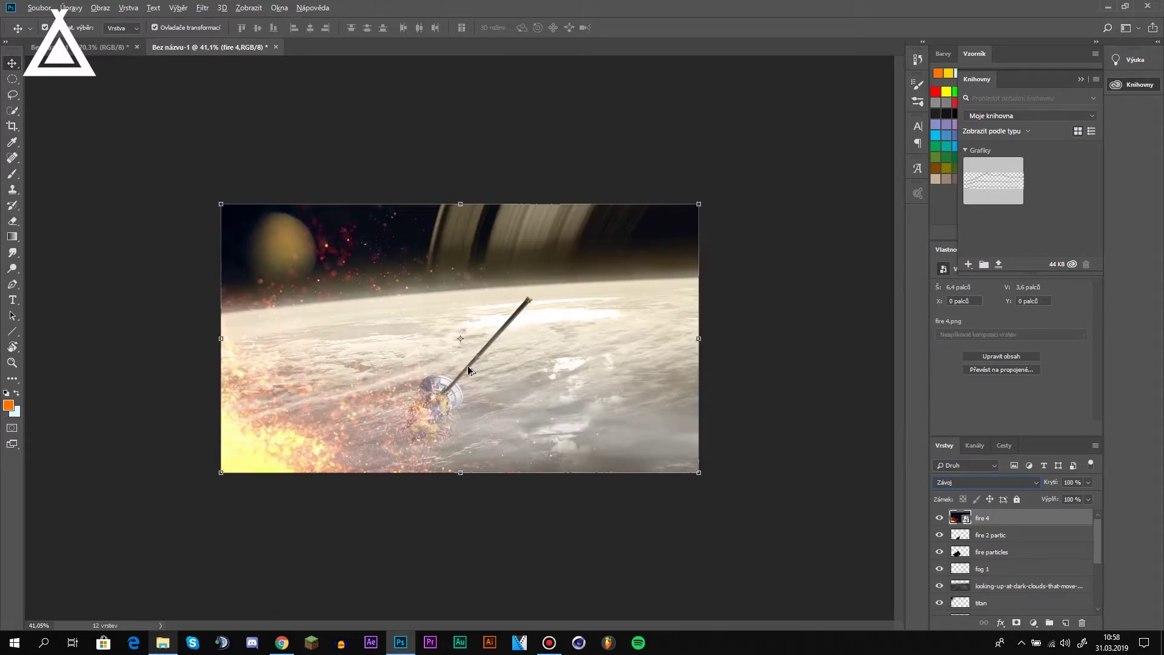
pyautogui.scroll(3, 403, 385)
pyautogui.rightClick(995, 520)
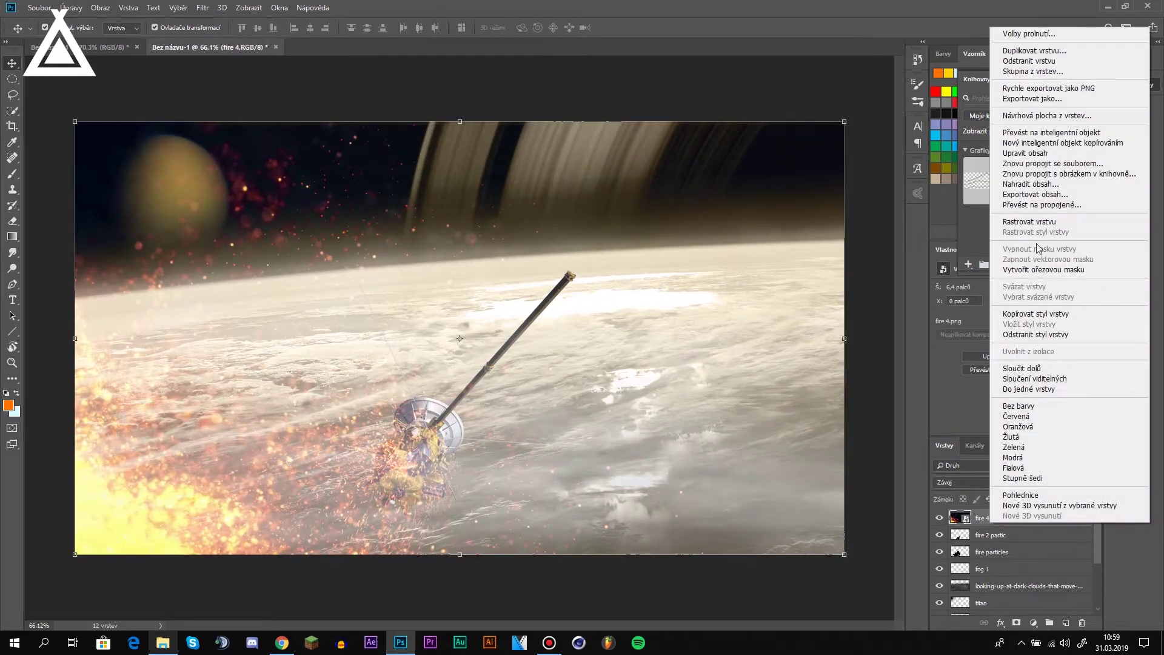
pyautogui.click(1007, 222)
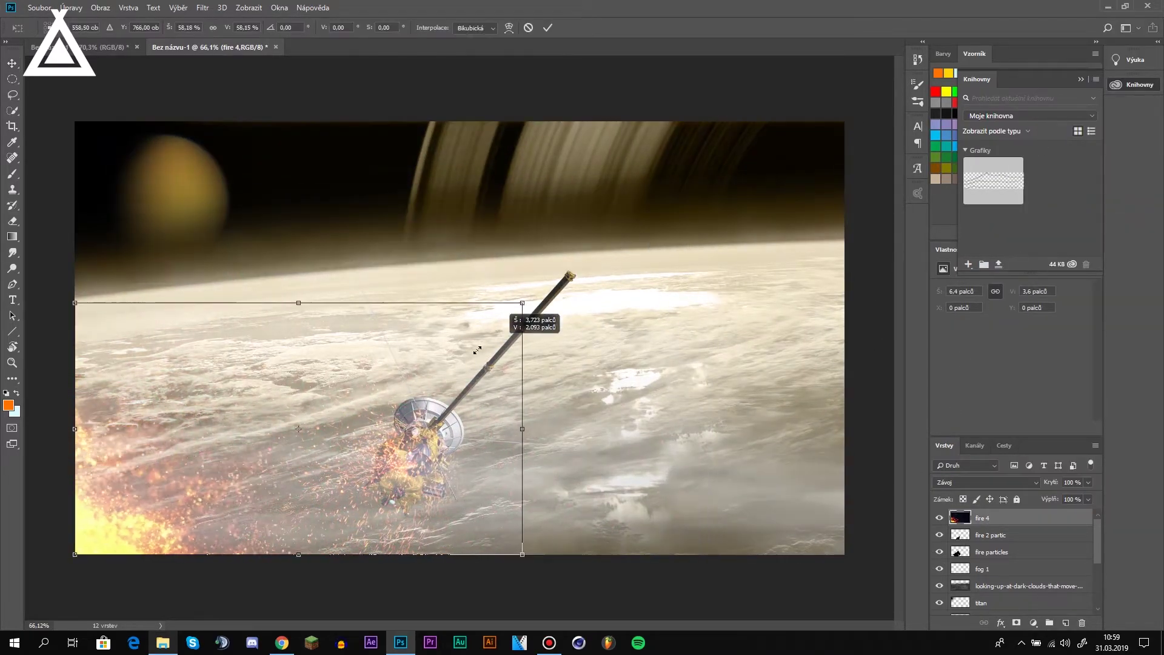
# - Shrink and rotate the fire 4 flame, then squash and skew it along the boom from the dish
pyautogui.moveTo(845, 123); pyautogui.dragTo(273, 441)
pyautogui.moveTo(236, 486); pyautogui.dragTo(608, 270)
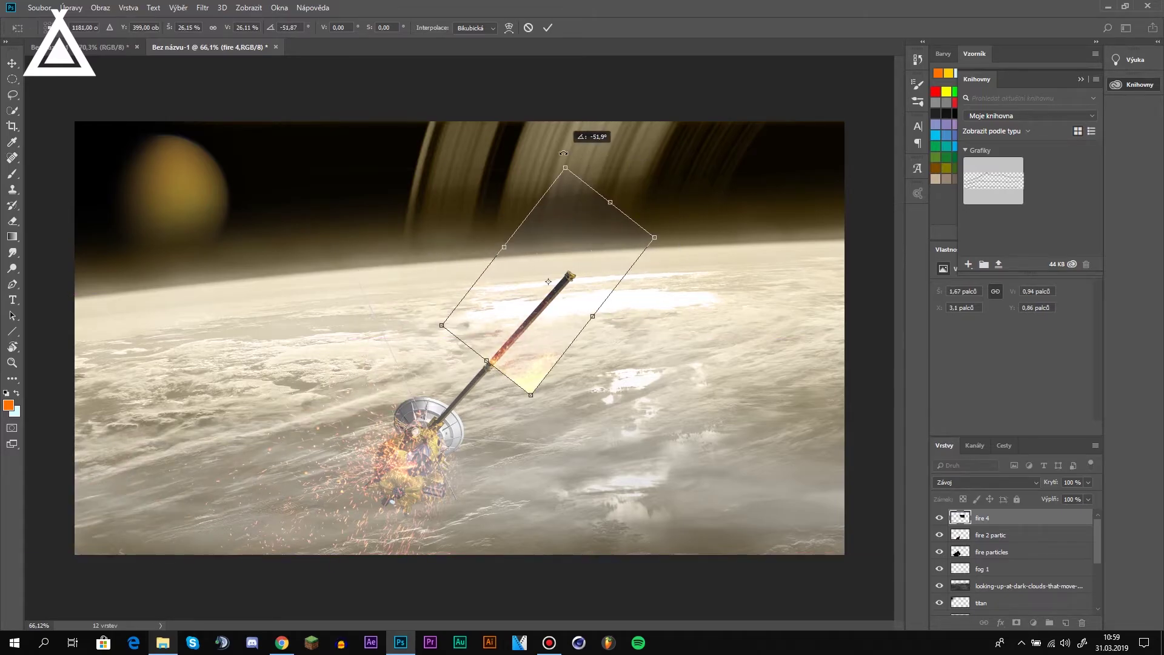
pyautogui.moveTo(654, 217); pyautogui.dragTo(573, 159)
pyautogui.scroll(5, 466, 387)
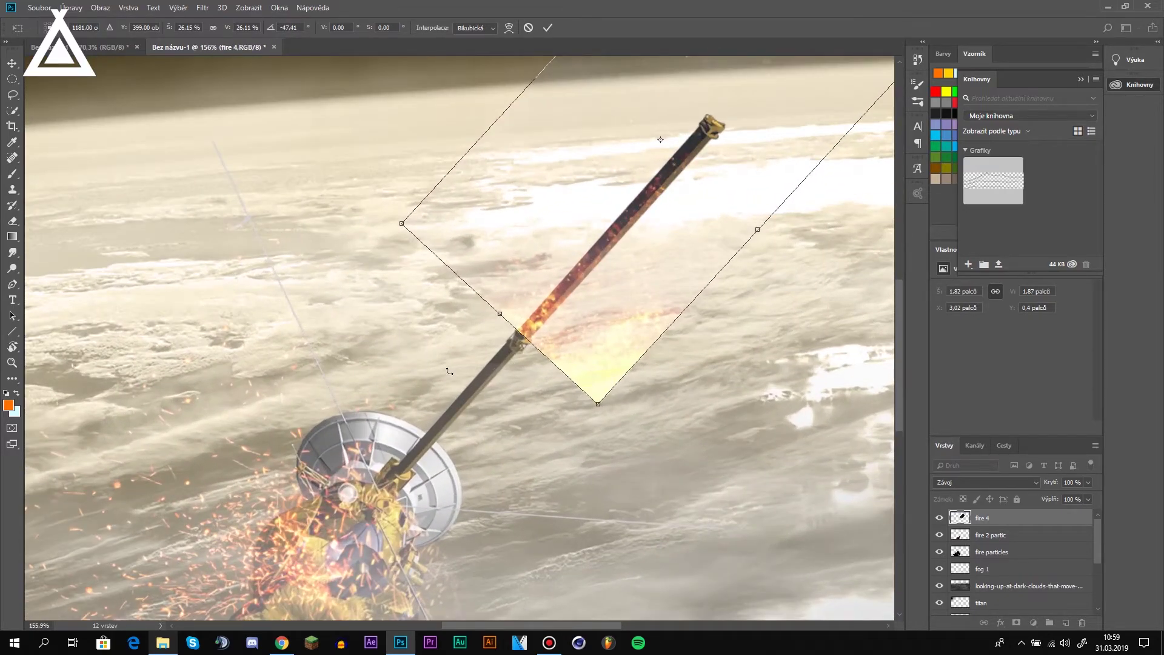
pyautogui.moveTo(618, 339); pyautogui.dragTo(425, 409)
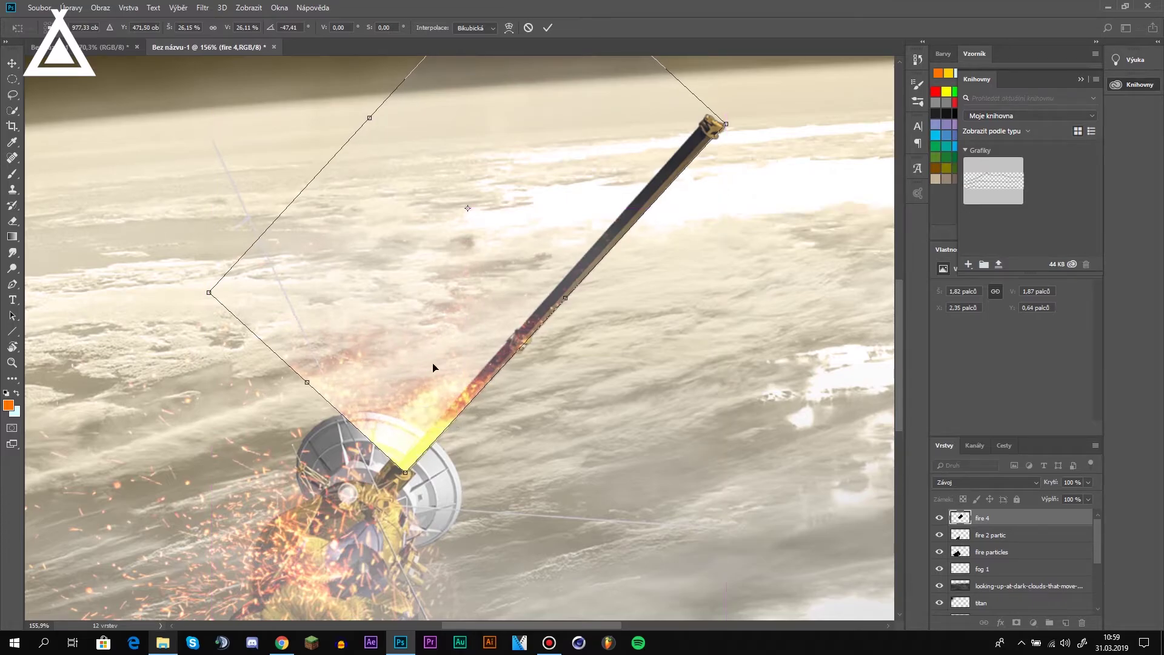
pyautogui.moveTo(370, 117); pyautogui.dragTo(557, 274)
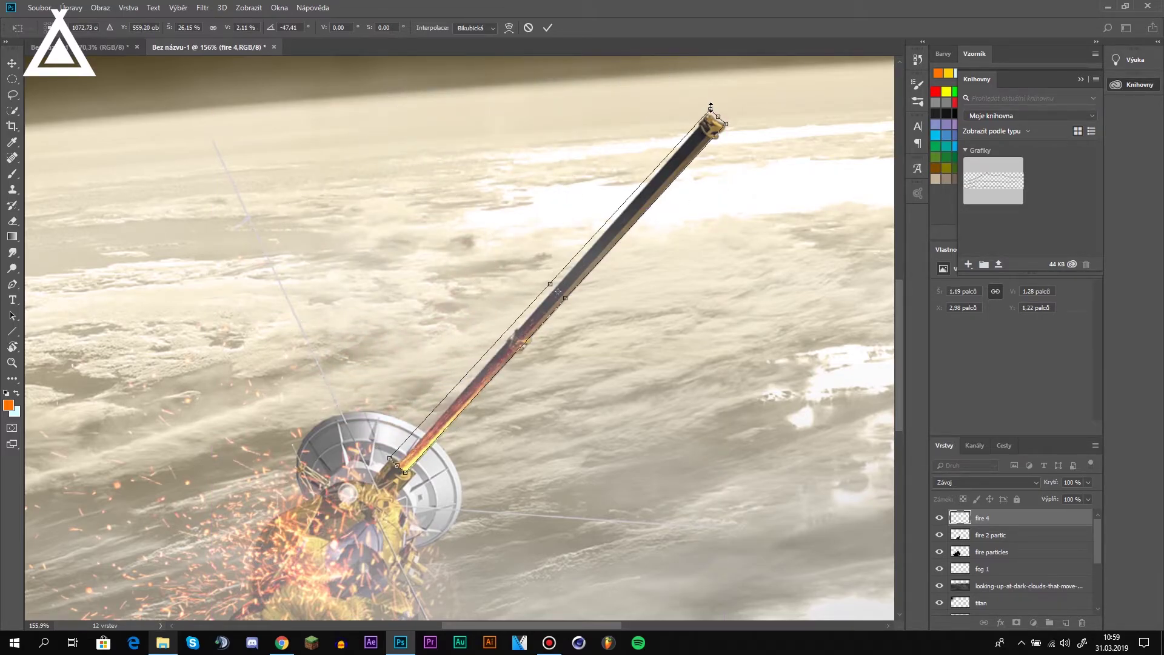
pyautogui.moveTo(712, 111); pyautogui.dragTo(710, 135)
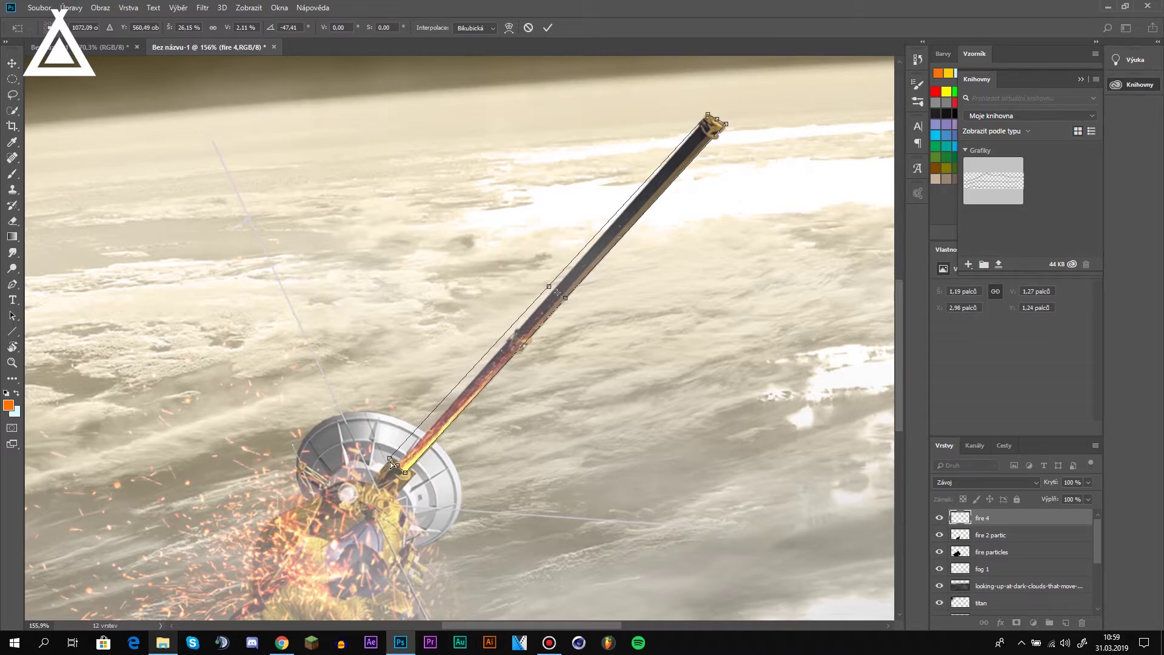
pyautogui.moveTo(392, 464); pyautogui.dragTo(390, 463)
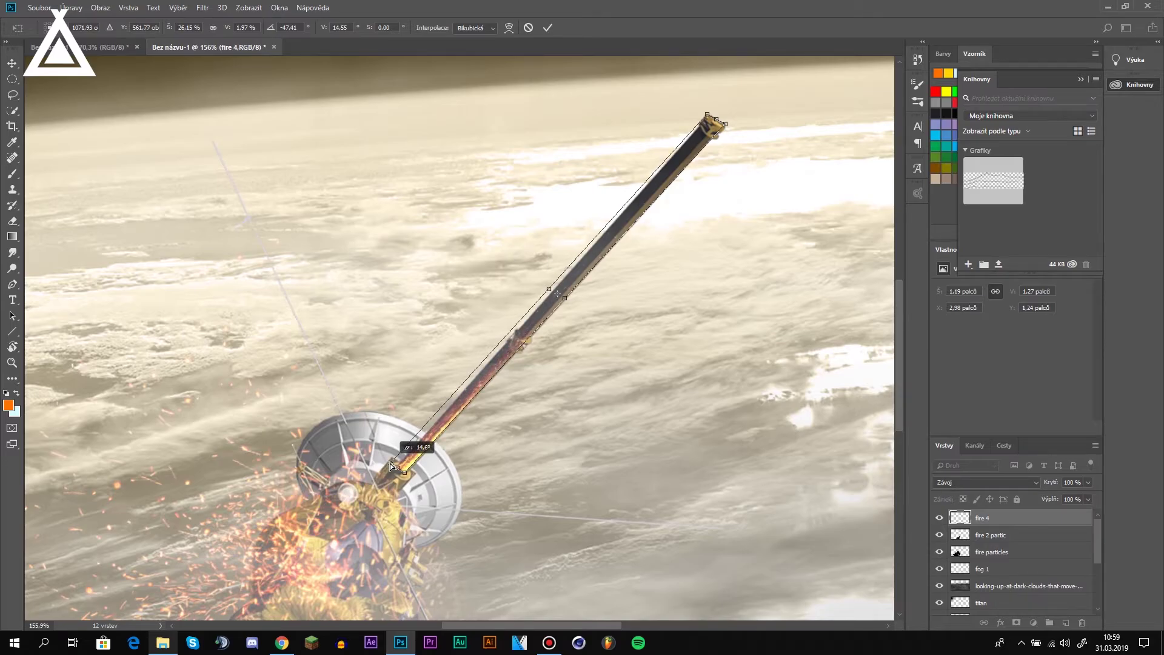
pyautogui.moveTo(391, 464); pyautogui.dragTo(391, 462)
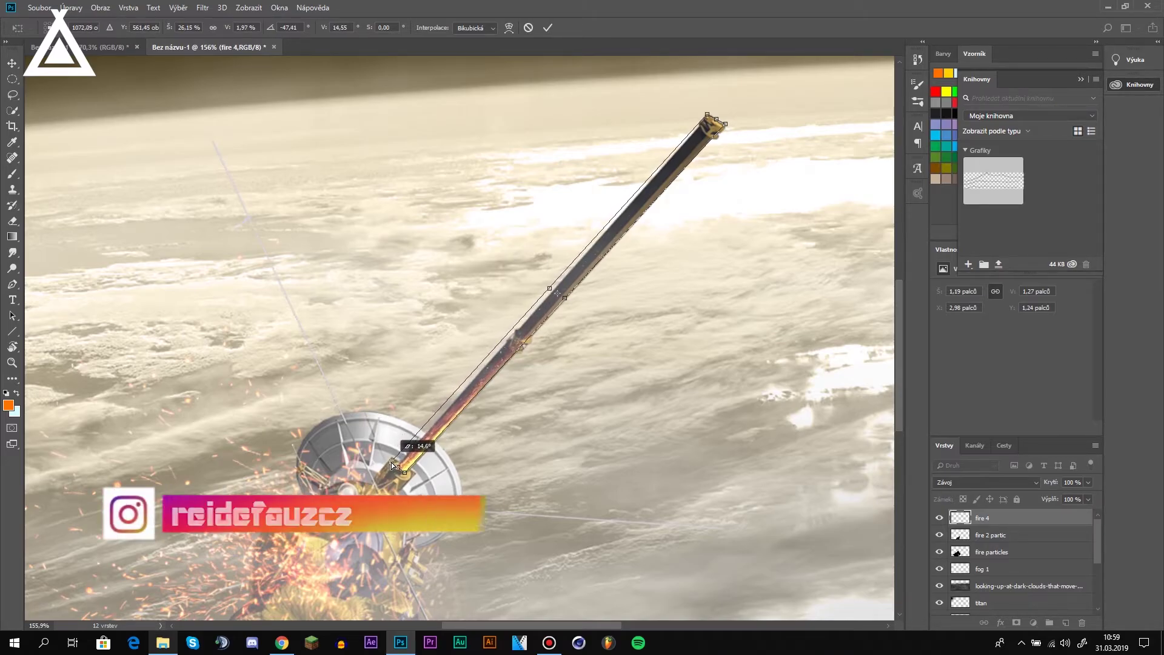
# - Commit the thin fire 4 flame streak transform
pyautogui.press('Return')
pyautogui.scroll(5, 408, 453)
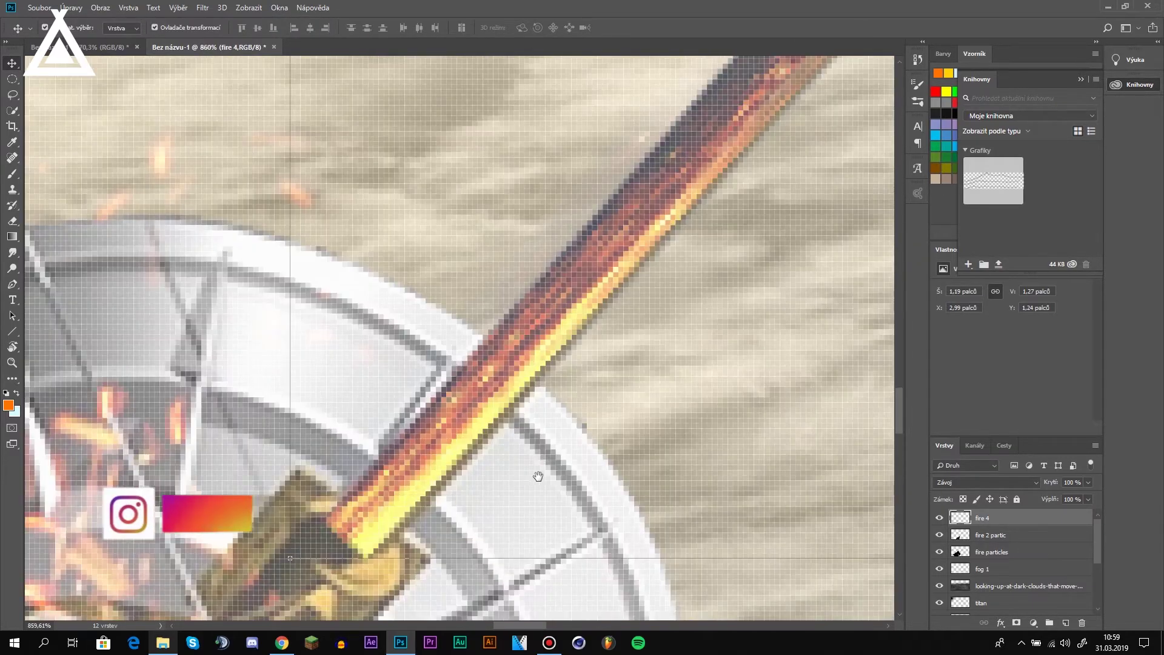
pyautogui.scroll(-2, 538, 476)
pyautogui.scroll(-1, 538, 476)
# - Erase the flame's lower end where it meets the dish, then return to the Move tool
pyautogui.press('e')
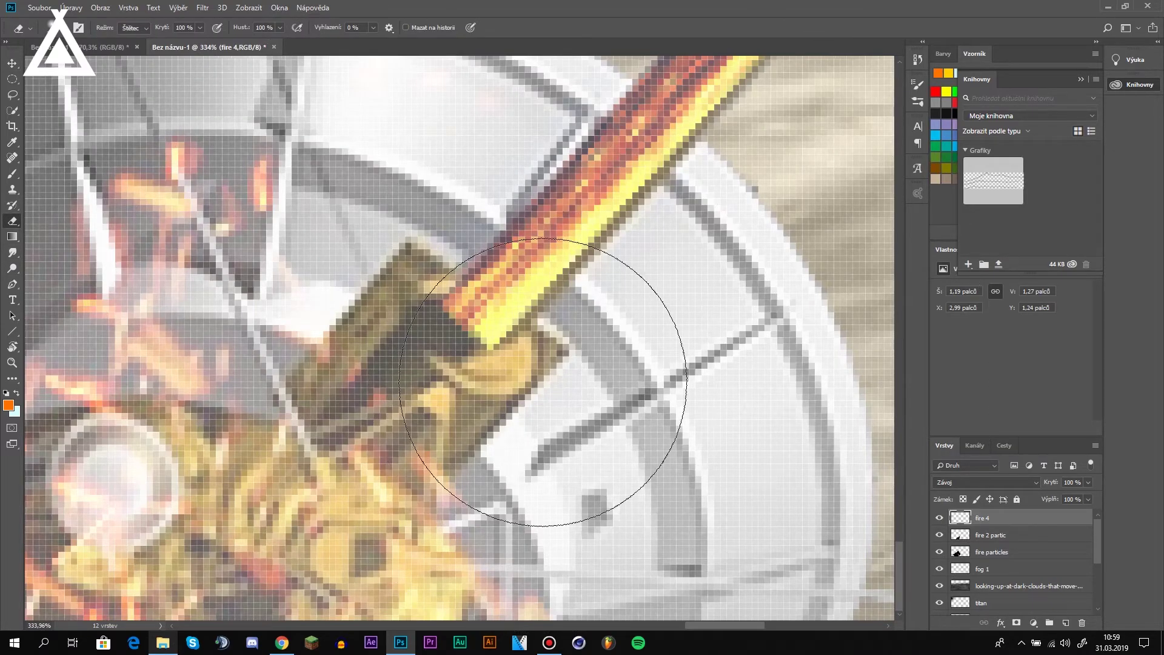
pyautogui.scroll(-4, 543, 382)
pyautogui.scroll(6, 607, 412)
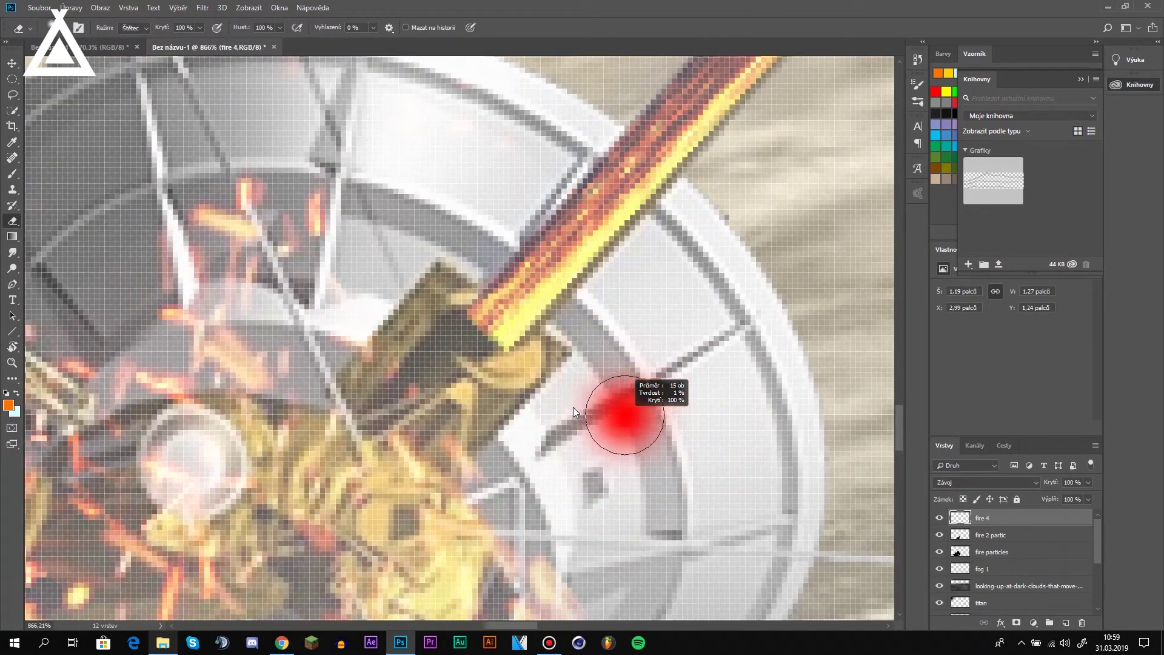
pyautogui.scroll(-2, 575, 412)
pyautogui.scroll(-2, 707, 342)
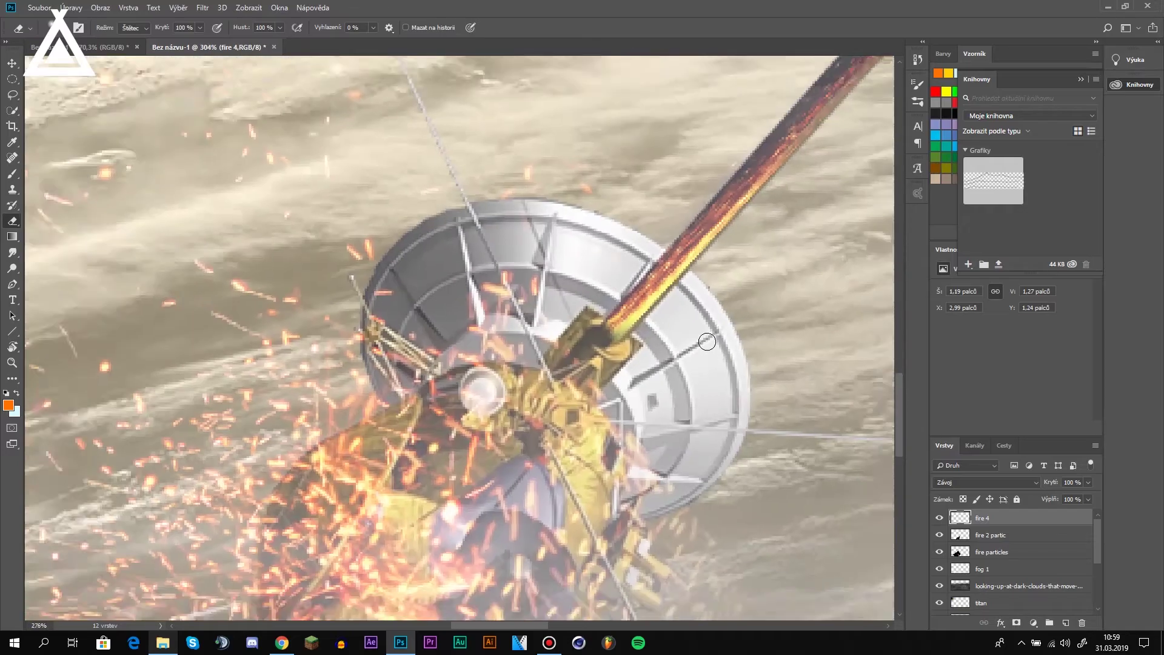
pyautogui.scroll(-5, 707, 342)
pyautogui.scroll(-1, 425, 303)
pyautogui.click(10, 67)
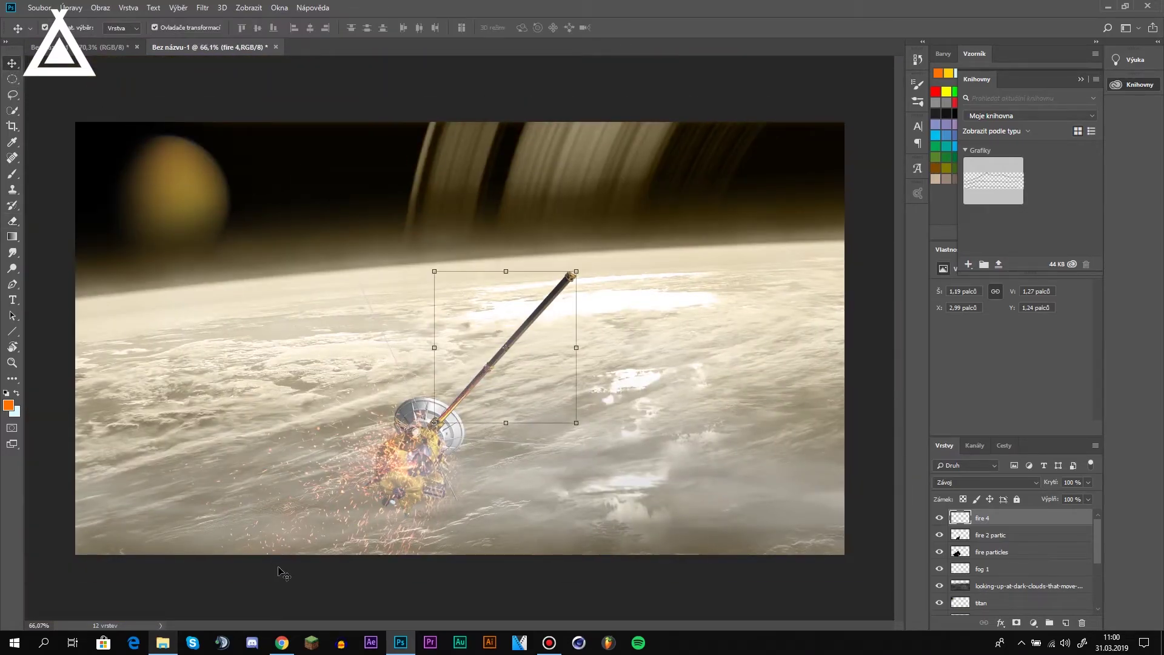
pyautogui.scroll(4, 414, 468)
pyautogui.scroll(3, 437, 425)
pyautogui.scroll(2, 477, 349)
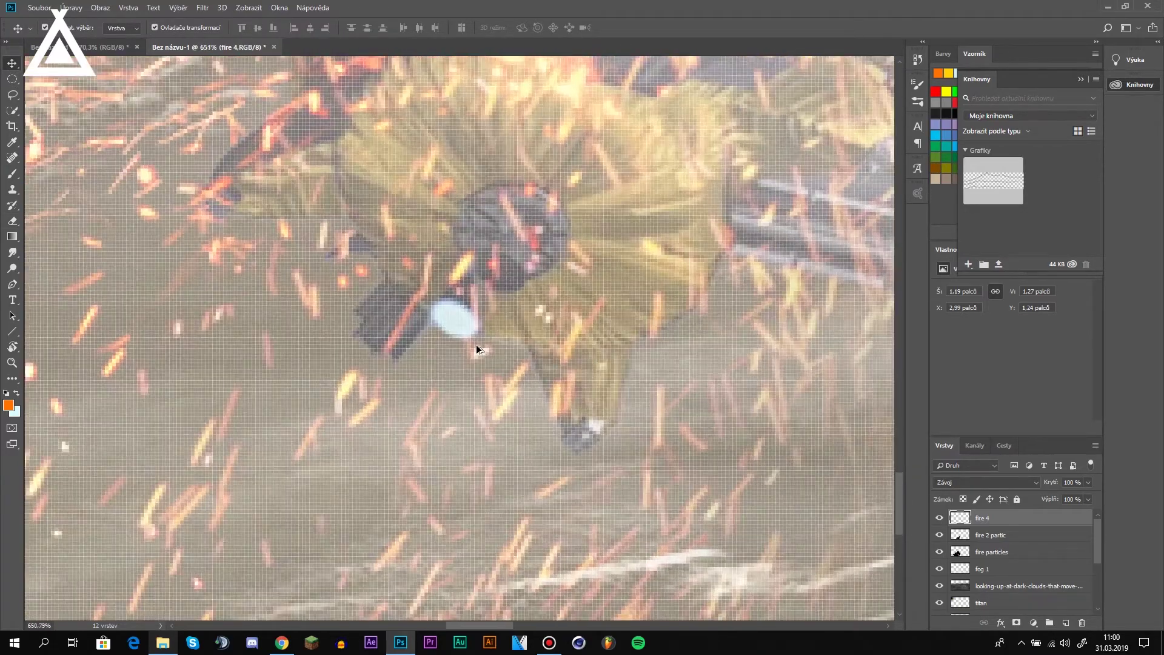
pyautogui.scroll(1, 477, 349)
pyautogui.scroll(-2, 1025, 555)
pyautogui.scroll(-1, 1025, 555)
# - Toggle the fog 1 layer off and back on, and pick a pale blue brush colour
pyautogui.click(939, 518)
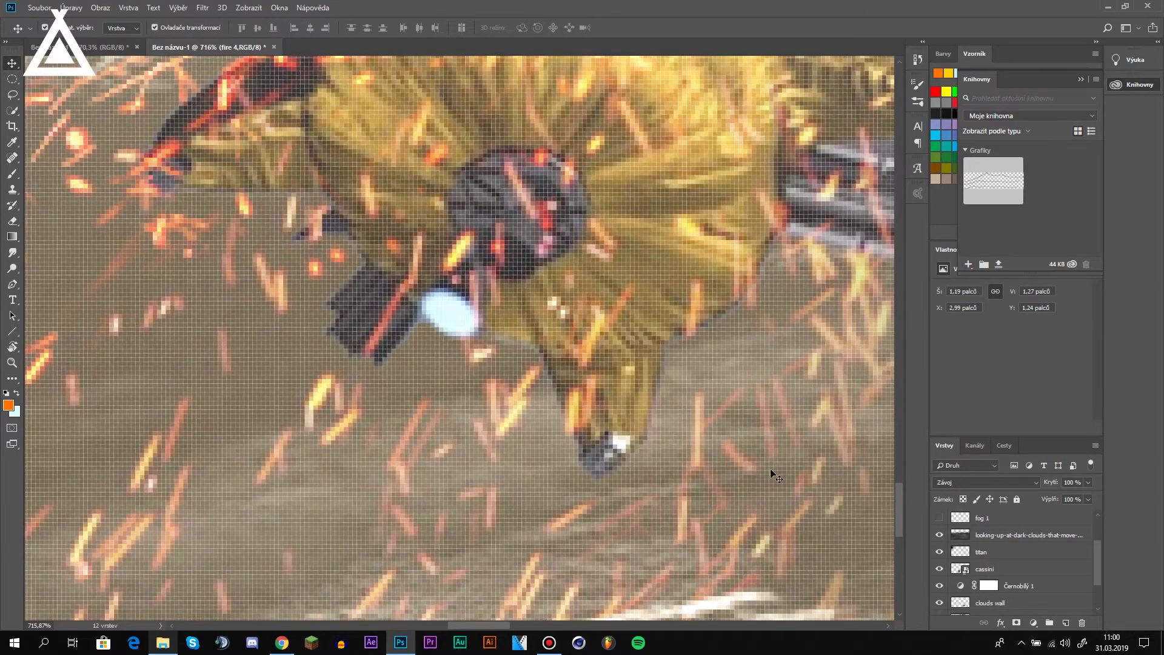
pyautogui.click(12, 174)
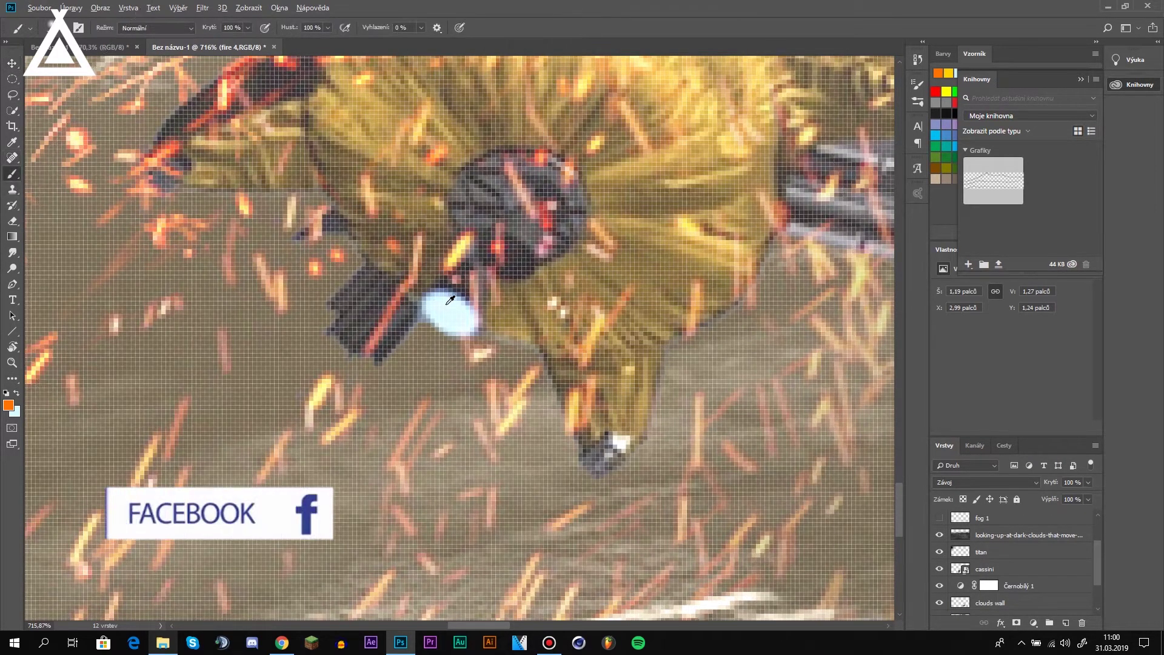
pyautogui.keyDown('alt'); pyautogui.click(452, 309); pyautogui.keyUp('alt')
pyautogui.scroll(-3, 523, 342)
pyautogui.scroll(-2, 523, 342)
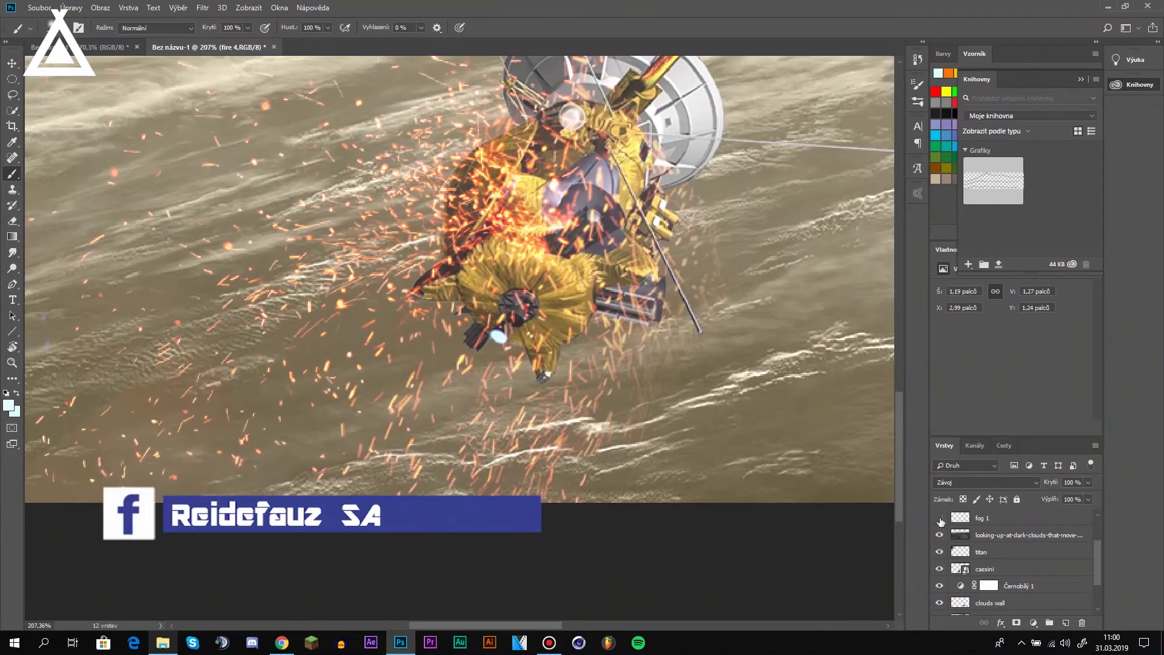
pyautogui.click(940, 518)
# - On a new layer, paint a single soft cyan glow at the satellite's base
pyautogui.click(1066, 623)
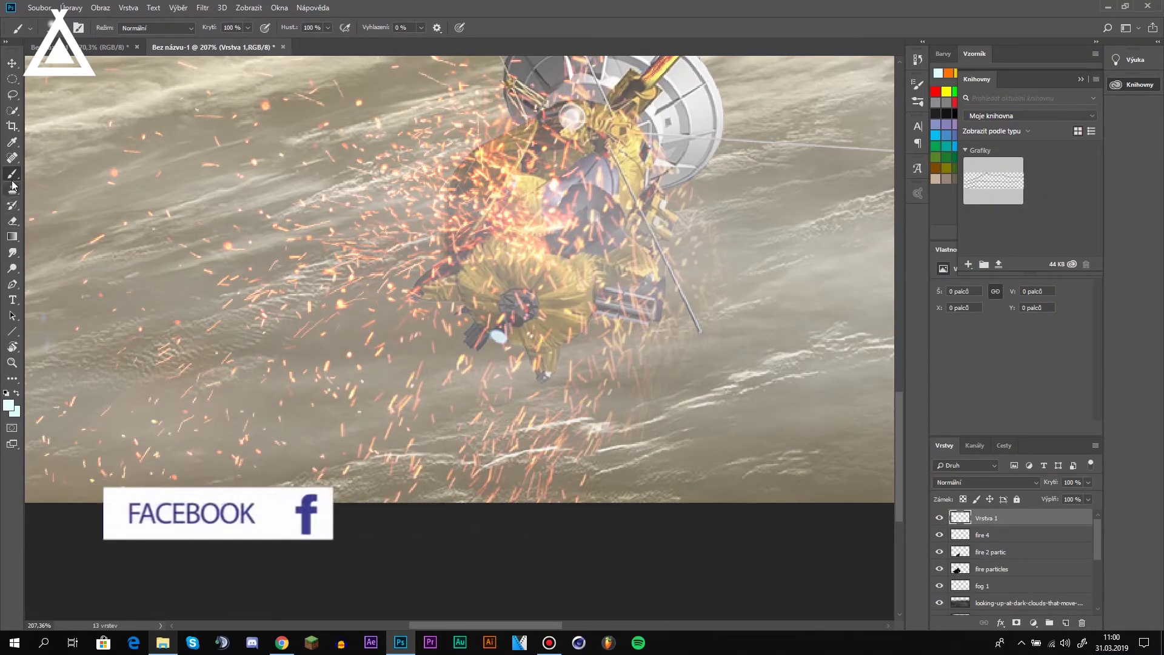
pyautogui.click(8, 405)
pyautogui.click(994, 213)
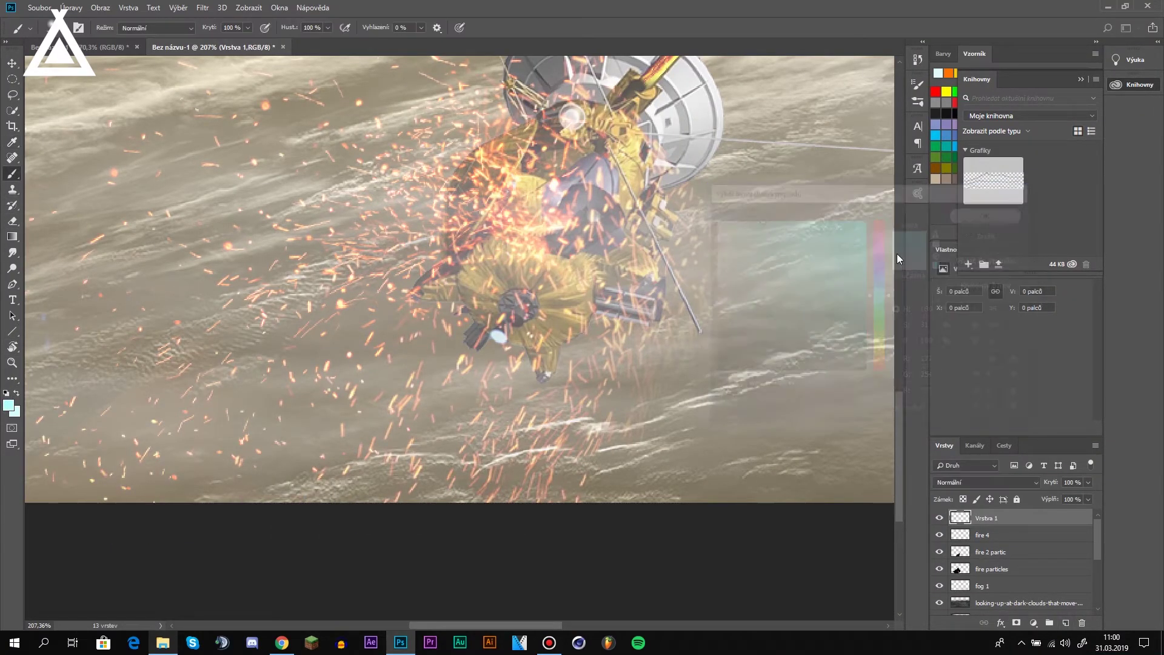
pyautogui.moveTo(507, 350); pyautogui.dragTo(374, 322)
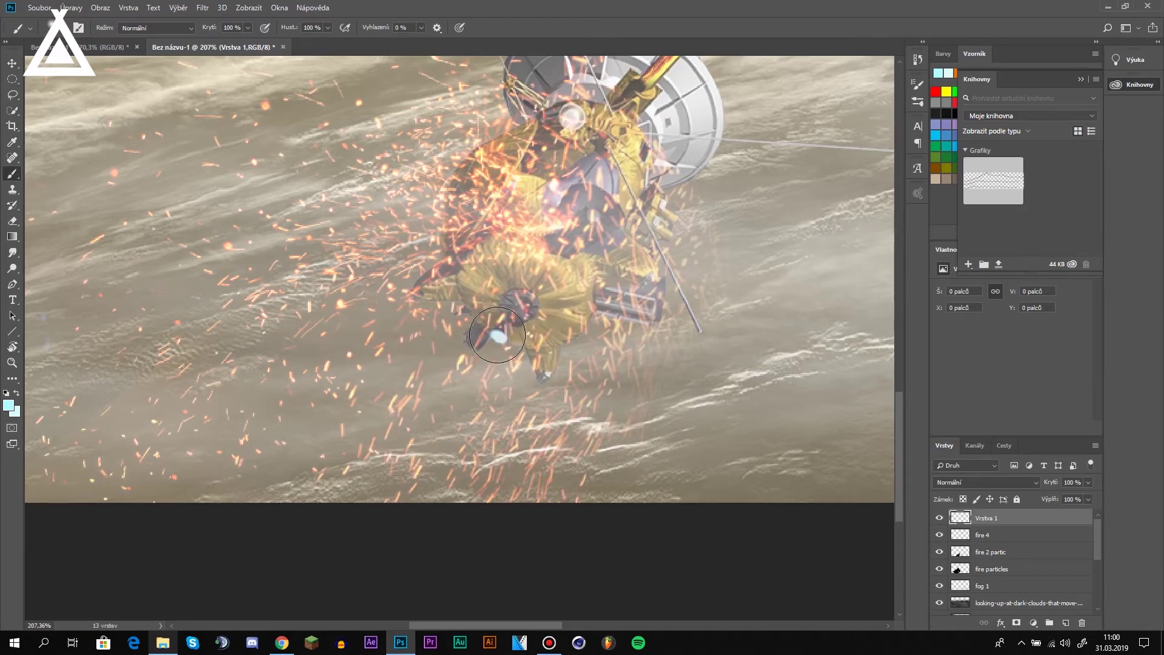
pyautogui.click(498, 341)
pyautogui.scroll(-3, 613, 350)
pyautogui.scroll(-2, 677, 327)
pyautogui.press('v')
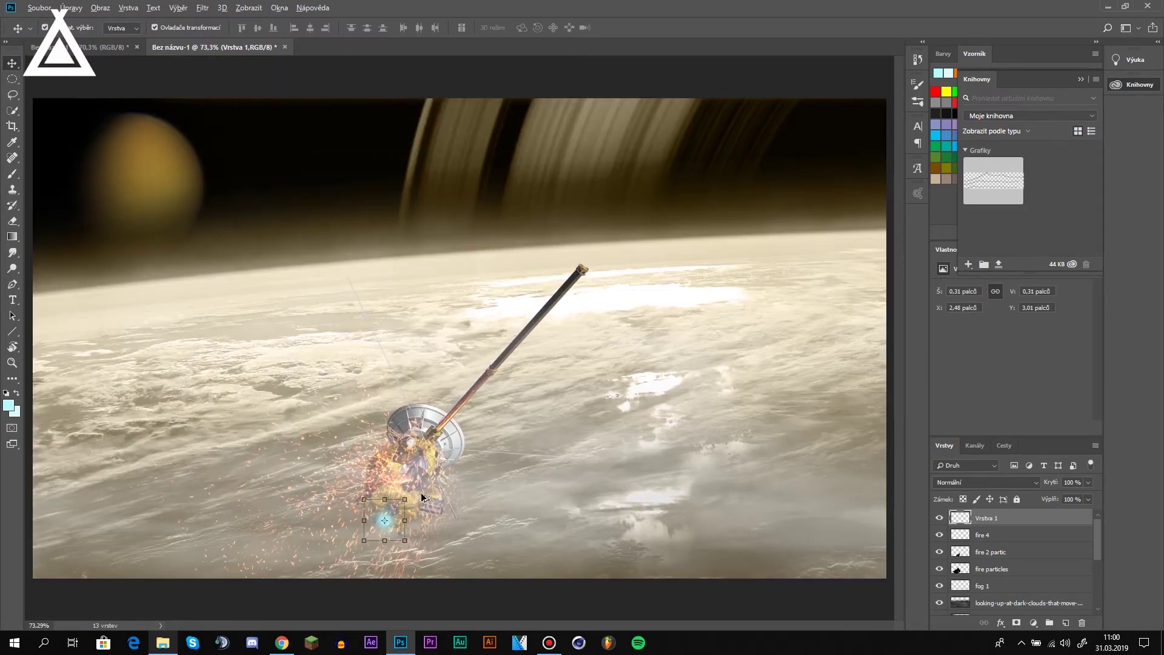
pyautogui.scroll(2, 646, 335)
pyautogui.scroll(2, 607, 363)
pyautogui.scroll(-2, 606, 362)
# - On a new layer, paint small white stars across the sky with a scatter brush preset
pyautogui.click(1066, 623)
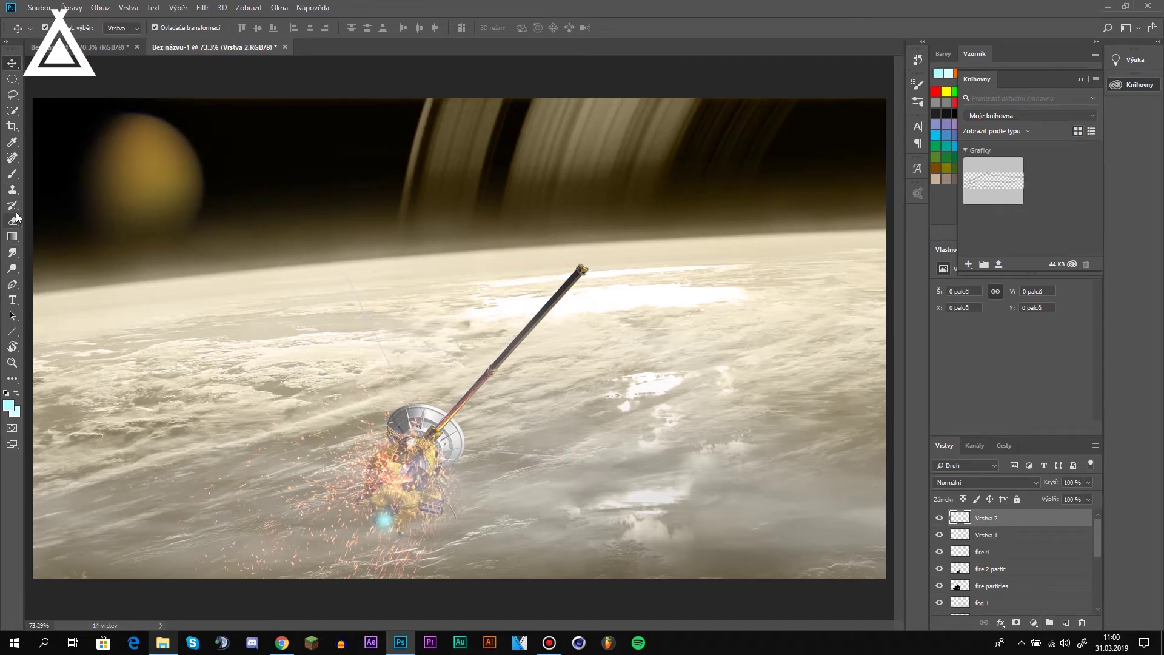
pyautogui.click(12, 142)
pyautogui.click(8, 405)
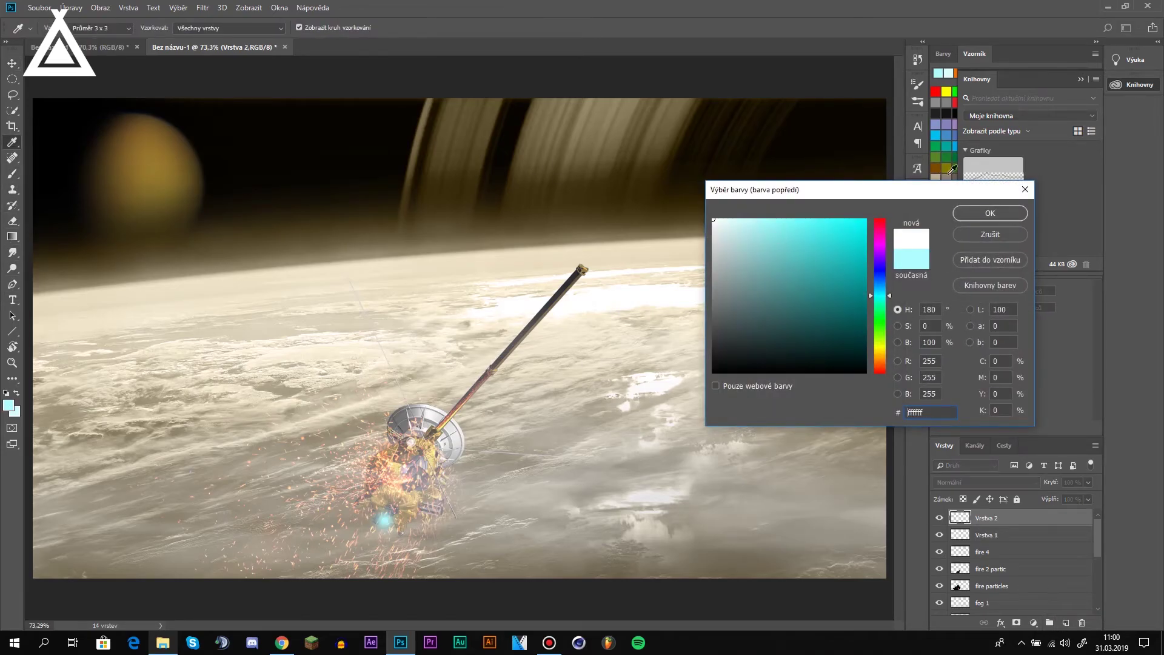
pyautogui.click(990, 214)
pyautogui.press('b')
pyautogui.rightClick(349, 246)
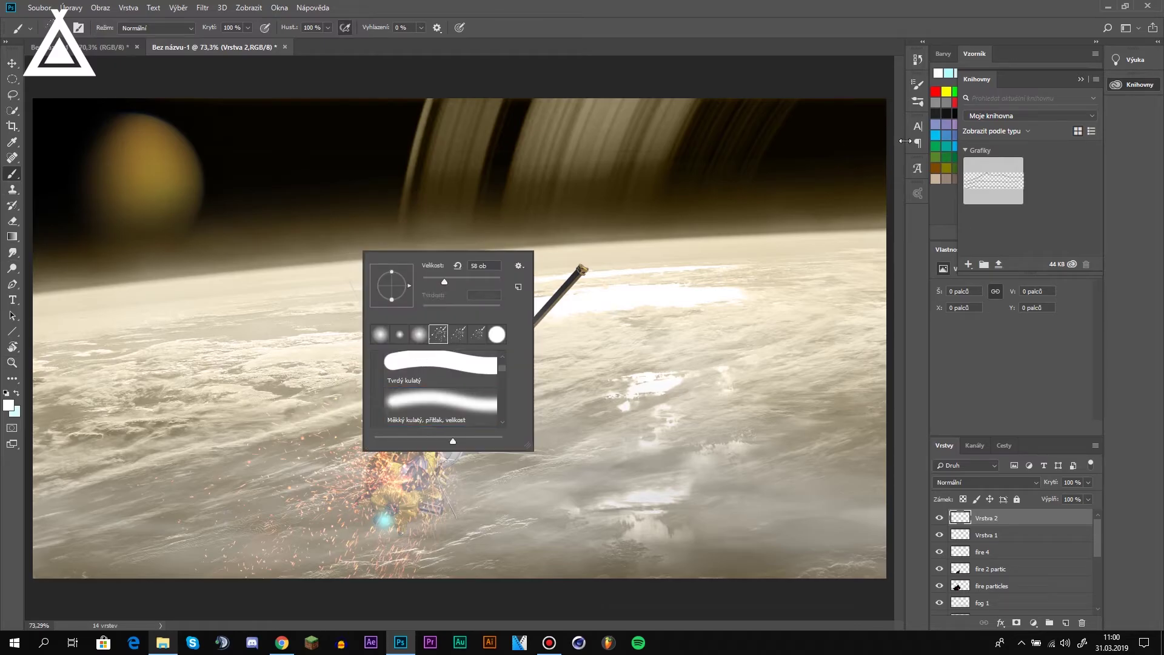
pyautogui.click(836, 137)
pyautogui.hotkey('ctrl', 'z')
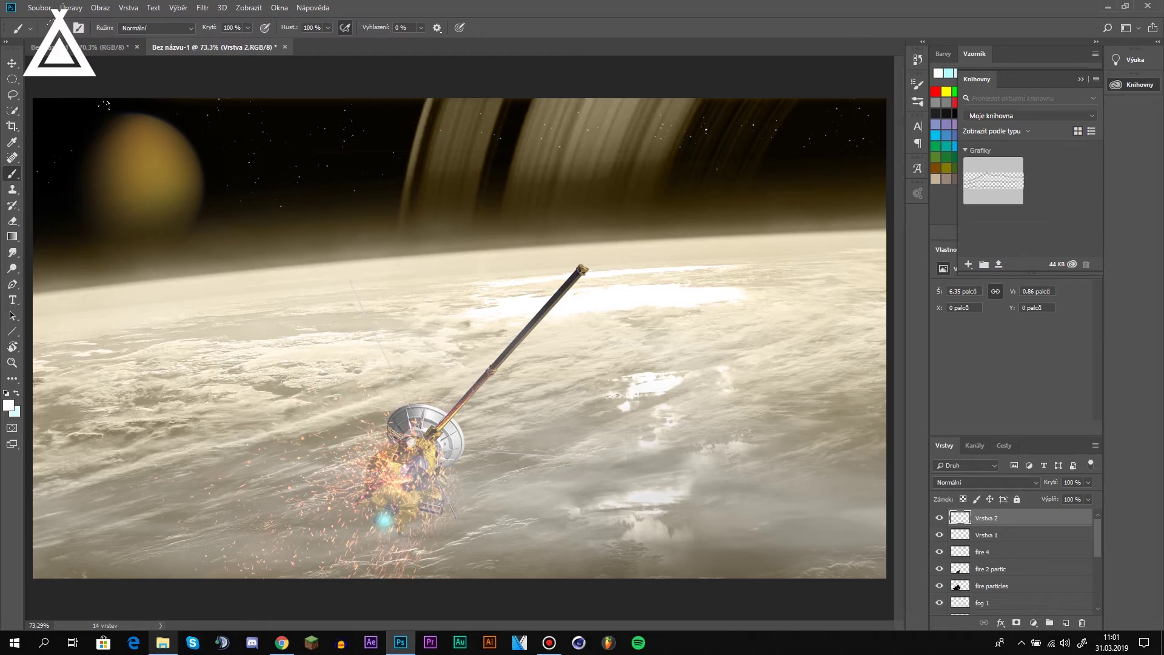
pyautogui.scroll(-1, 531, 177)
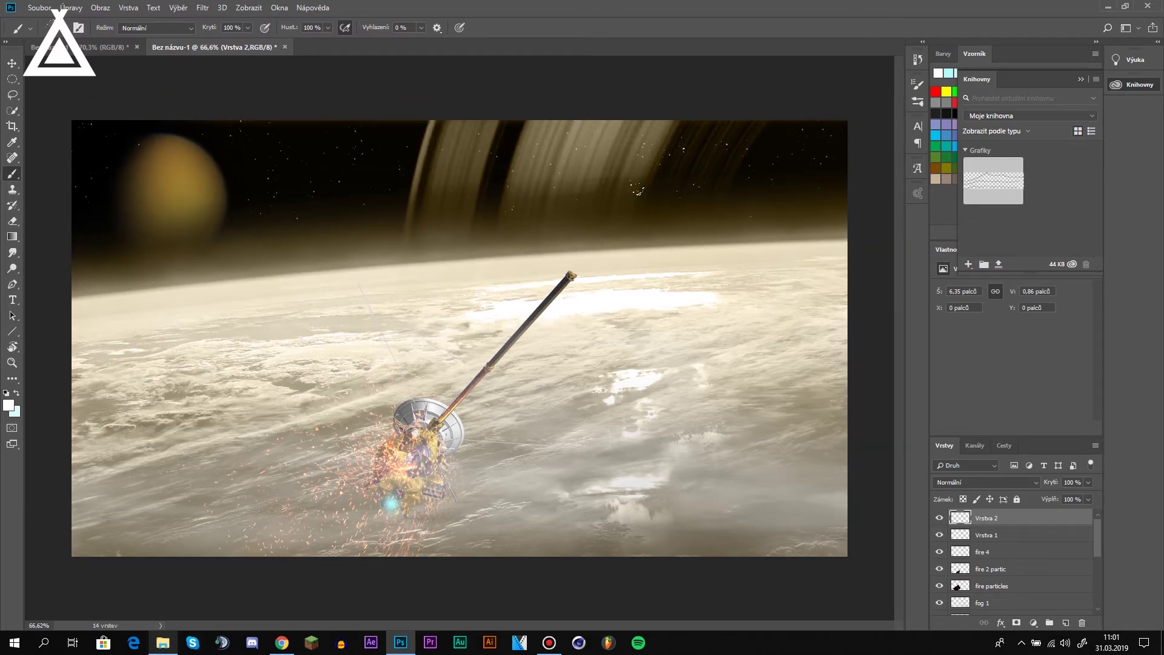
pyautogui.scroll(-1, 546, 220)
pyautogui.press('v')
pyautogui.click(131, 91)
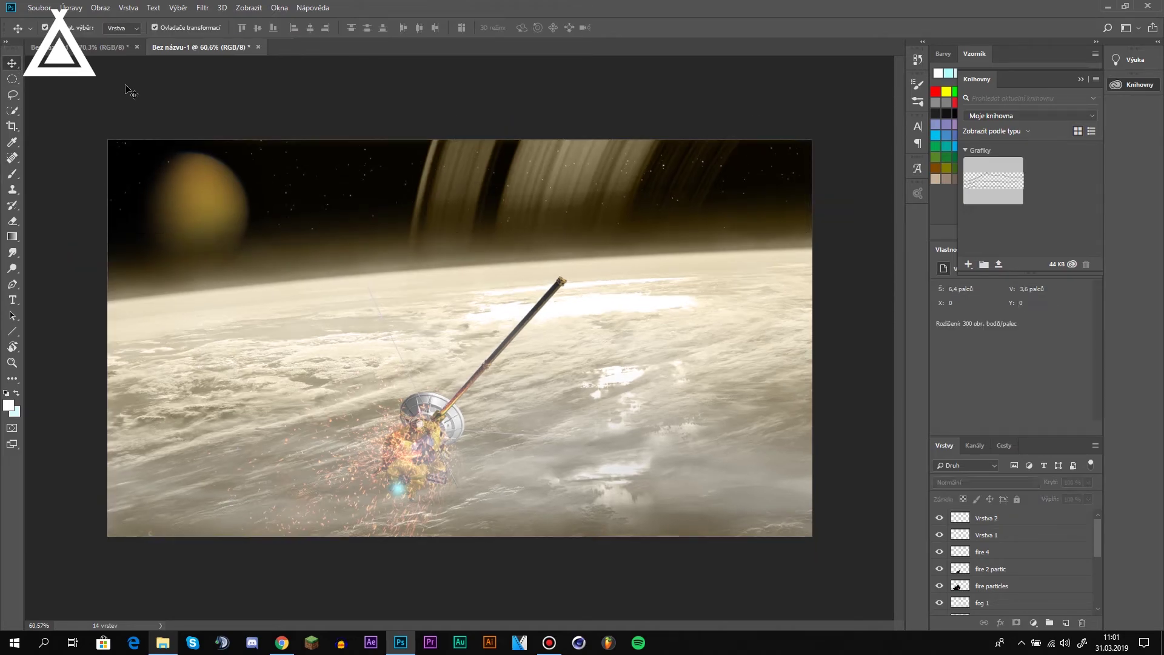
pyautogui.scroll(2, 480, 441)
pyautogui.hotkey('alt', 'Tab')
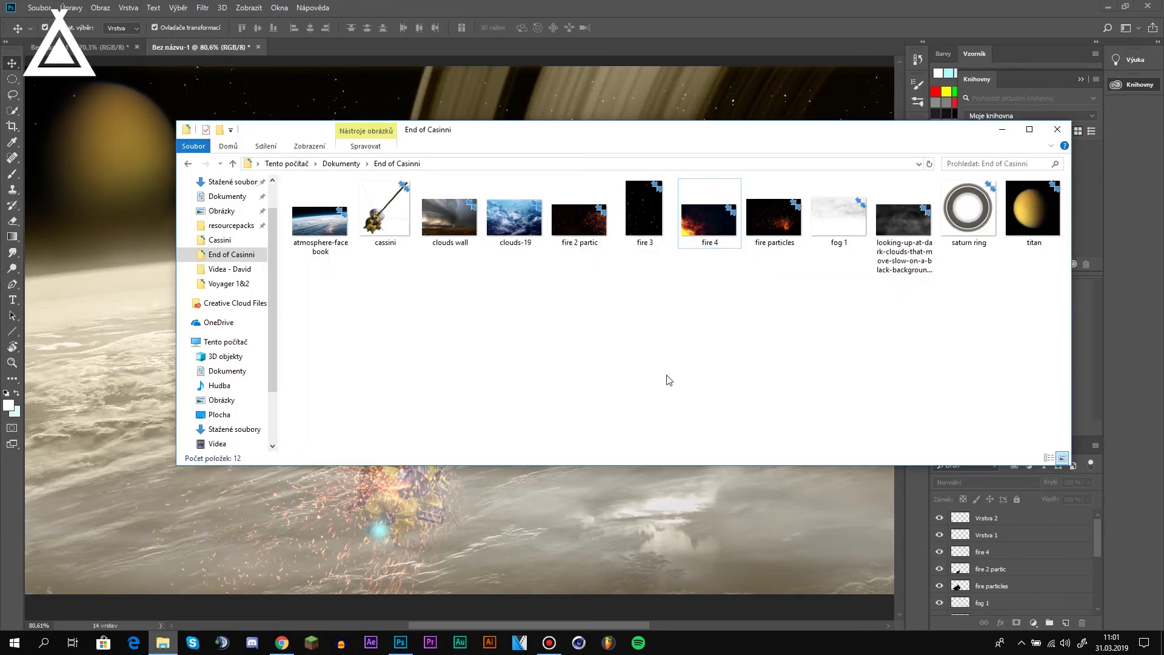
pyautogui.click(1002, 129)
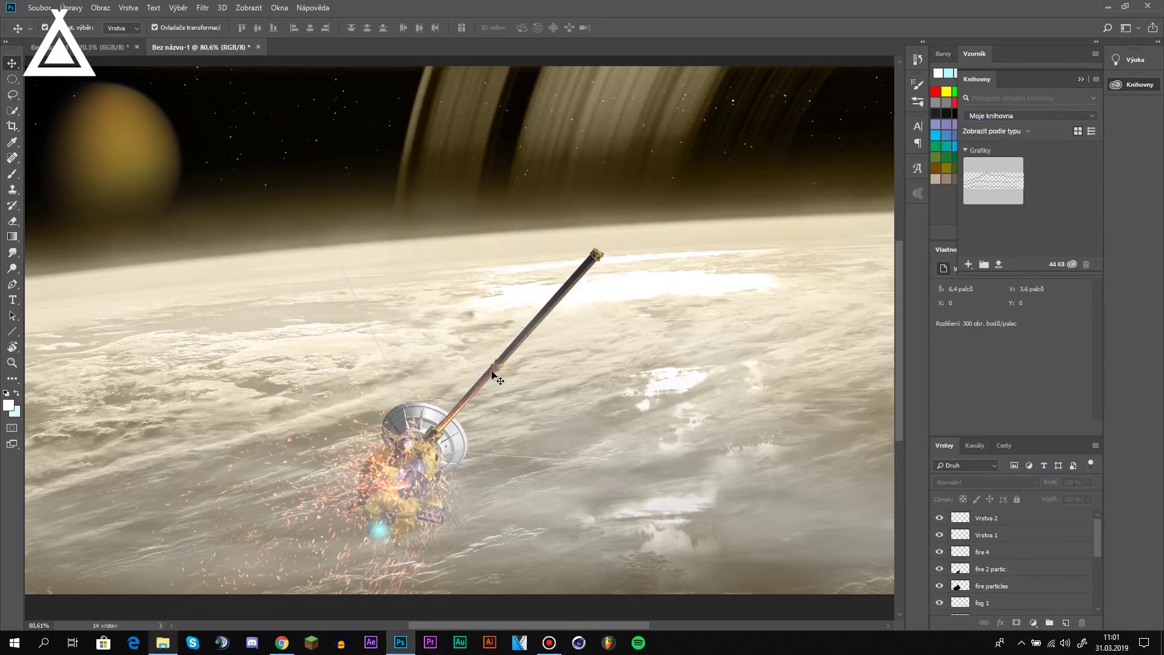
pyautogui.scroll(-1, 566, 368)
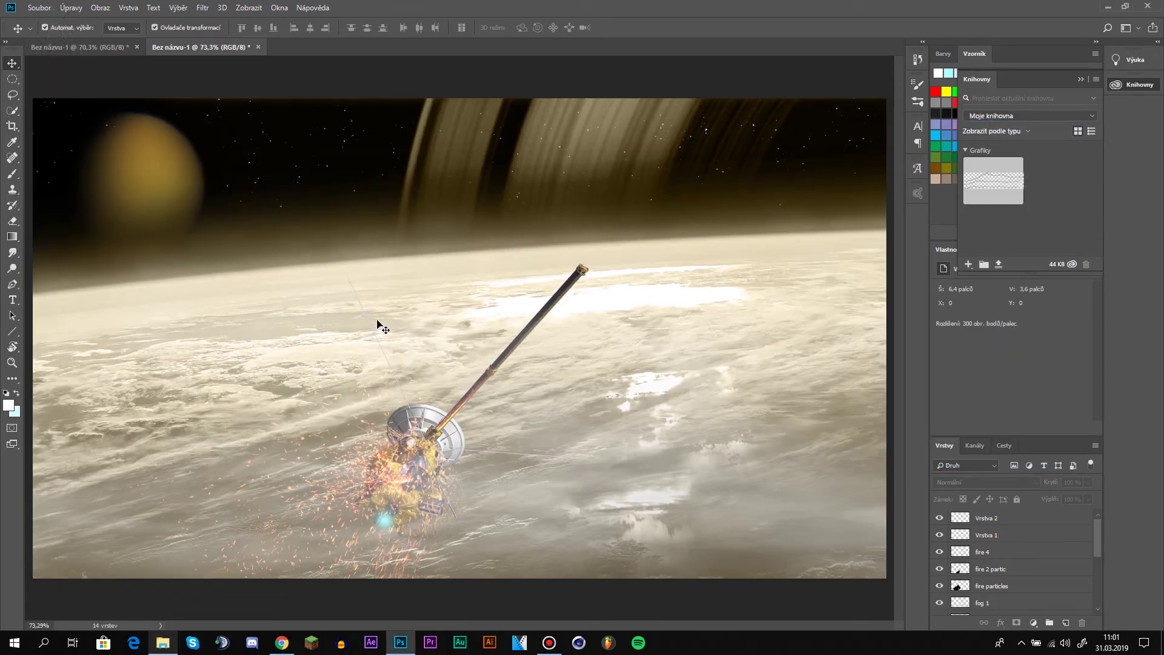